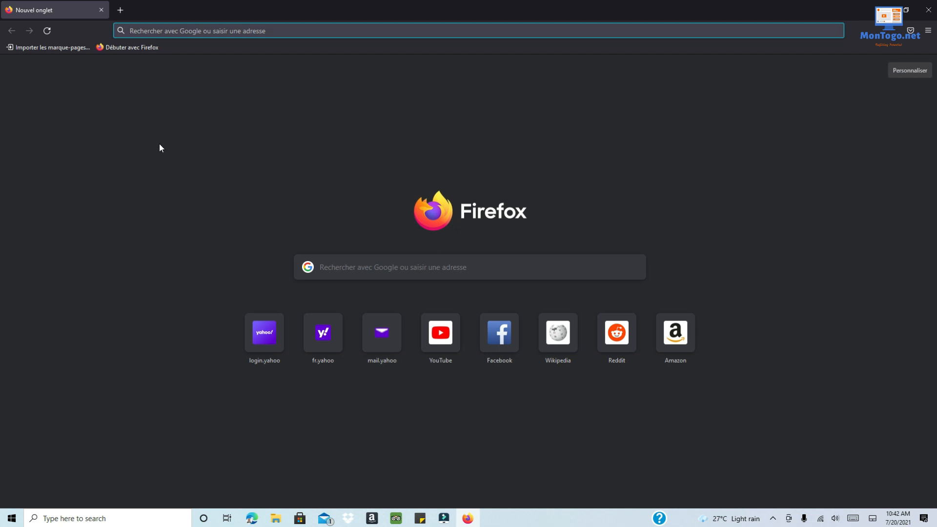
- Go to yahoo.fr in Firefox to load the Yahoo France home page
left_click(155, 33)
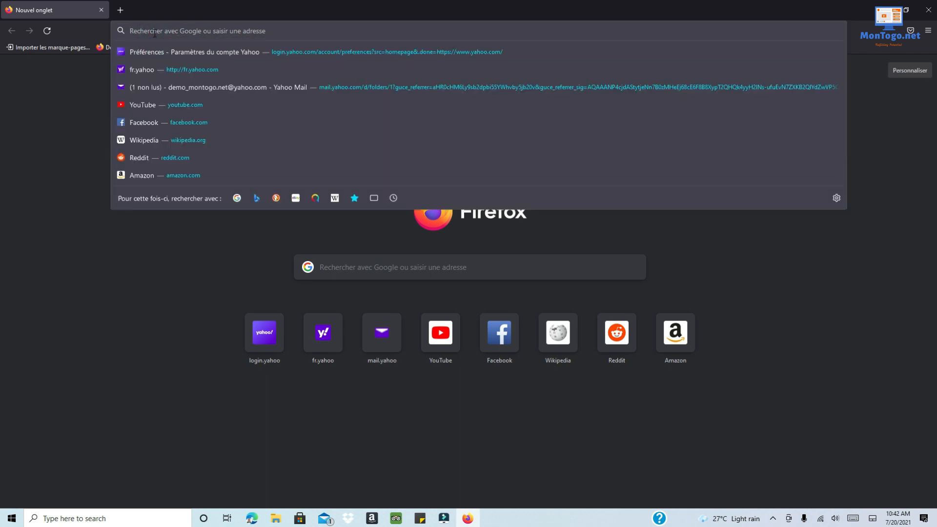
type("yah")
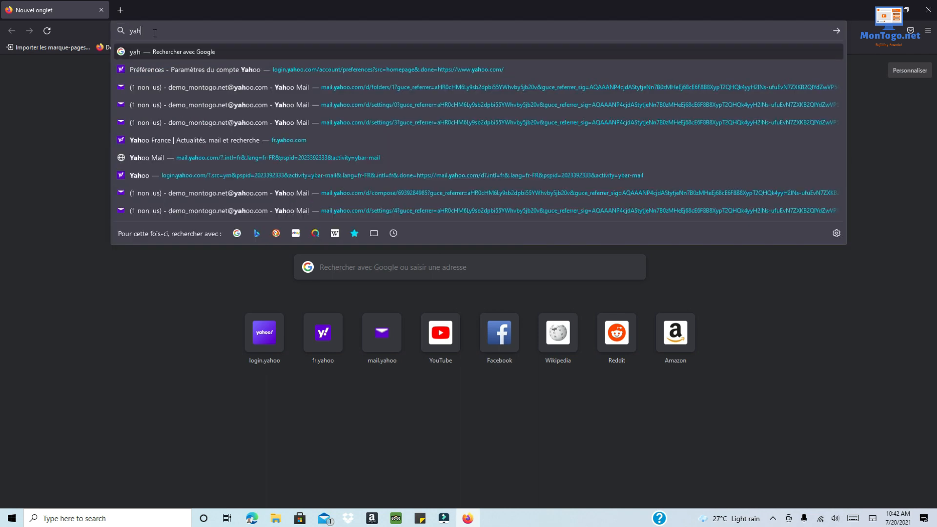
type("oo.fr")
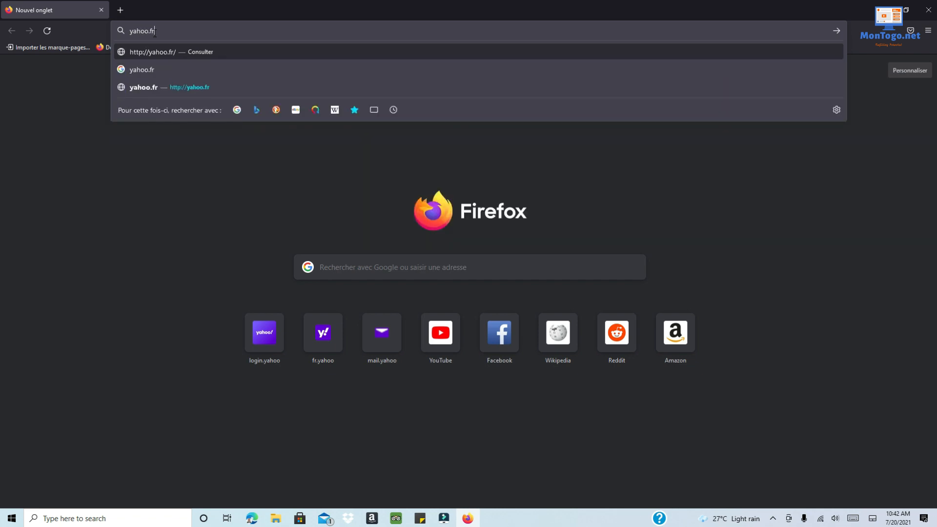
key("Return")
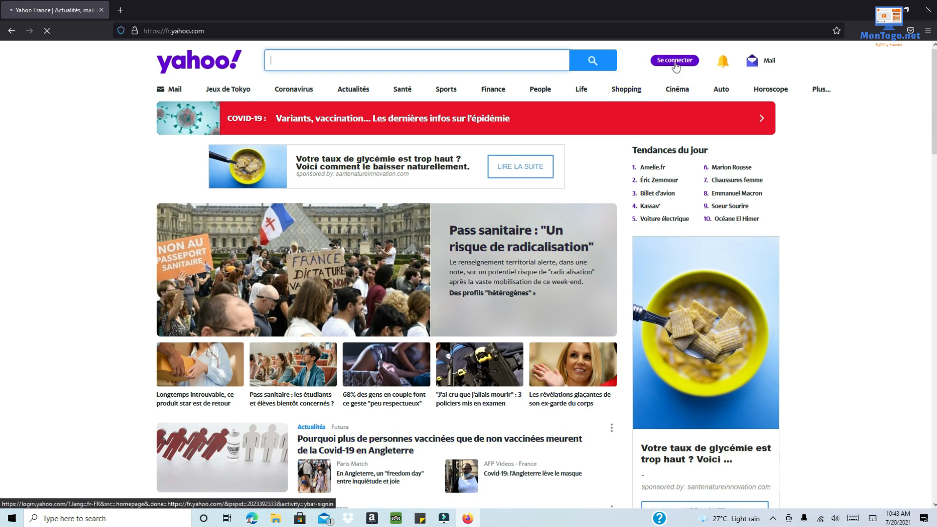
- Open the Yahoo Mail sign-in page using the Mail icon at the top right
mouse_move(763, 68)
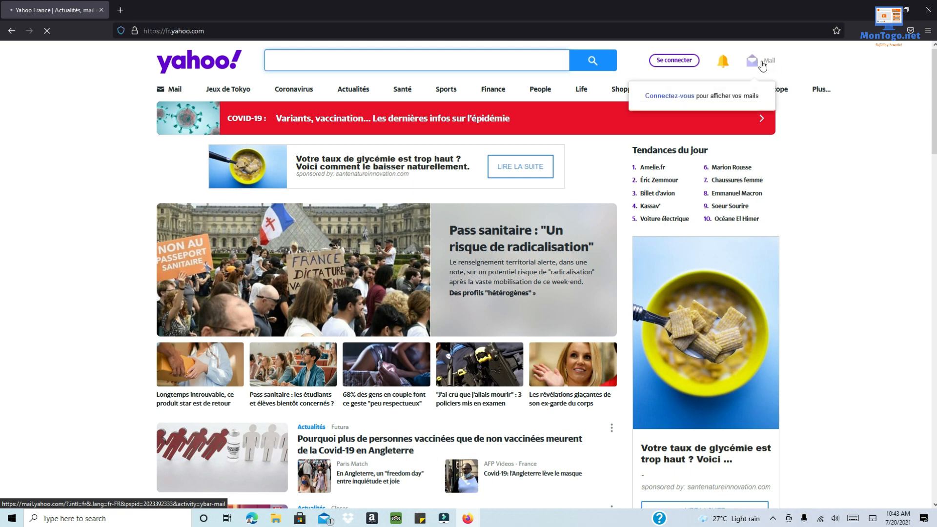
left_click(762, 66)
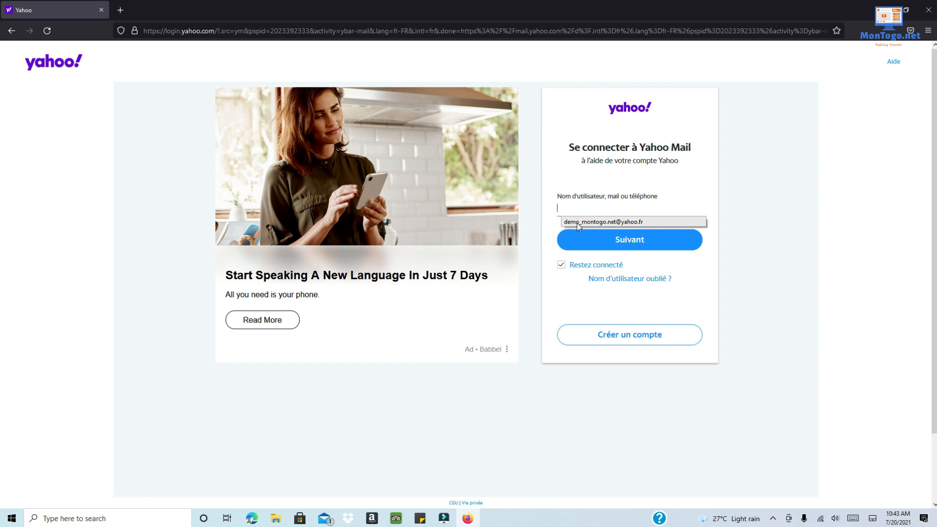
- Sign in with the saved username and account password, with Restez connecté unchecked
left_click(576, 224)
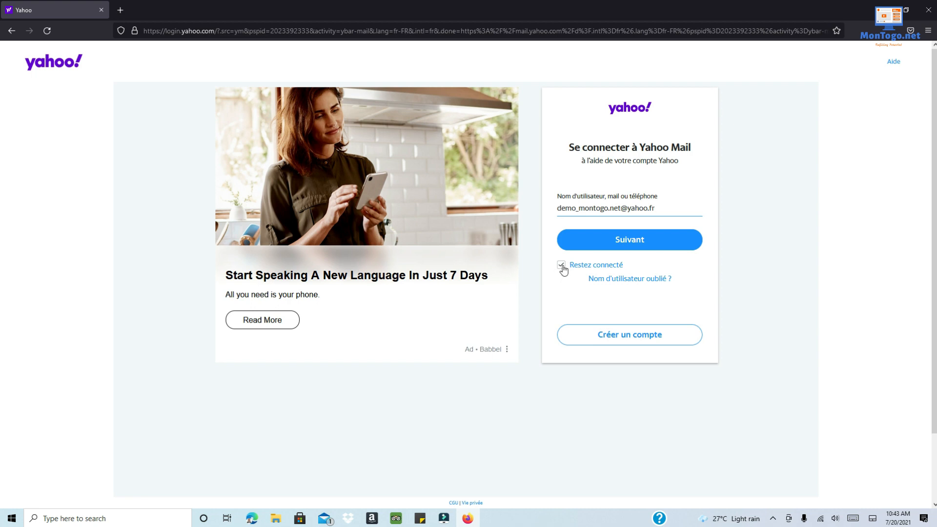
left_click(562, 266)
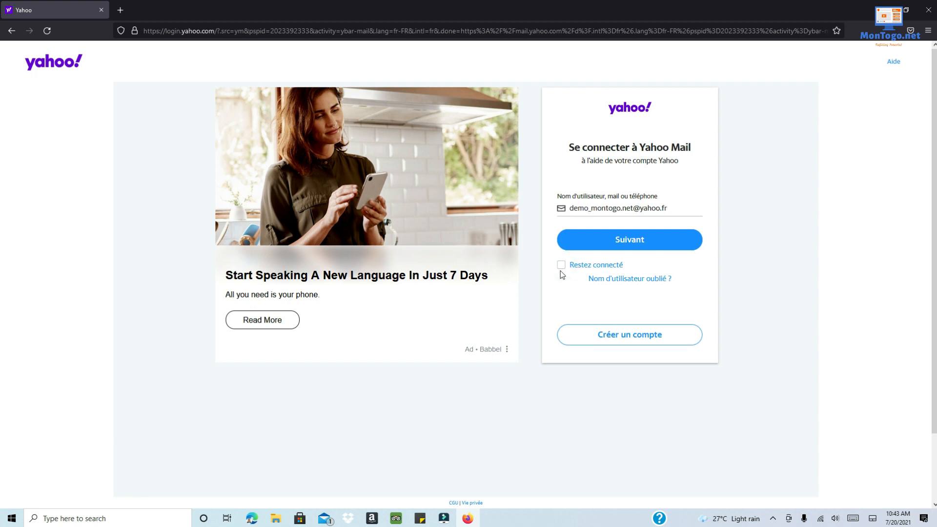
left_click(631, 246)
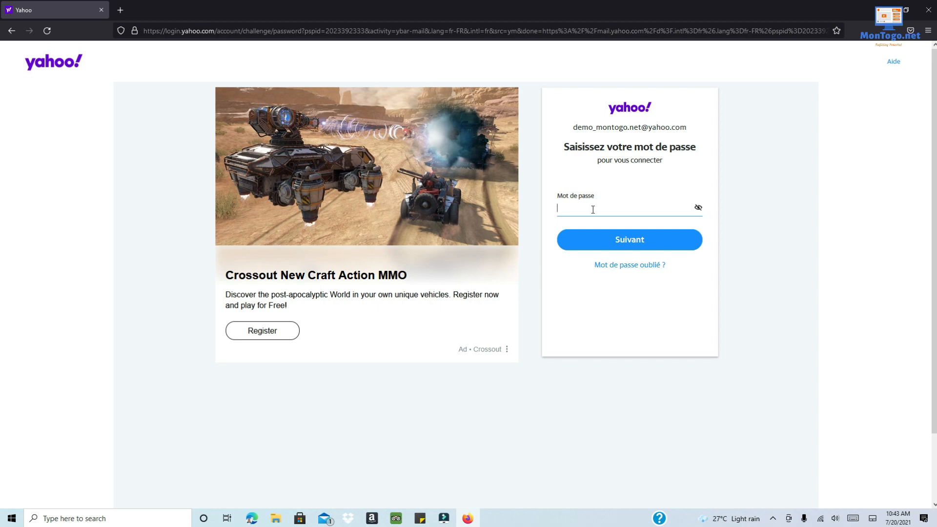
type("•••••••••••••")
left_click(588, 239)
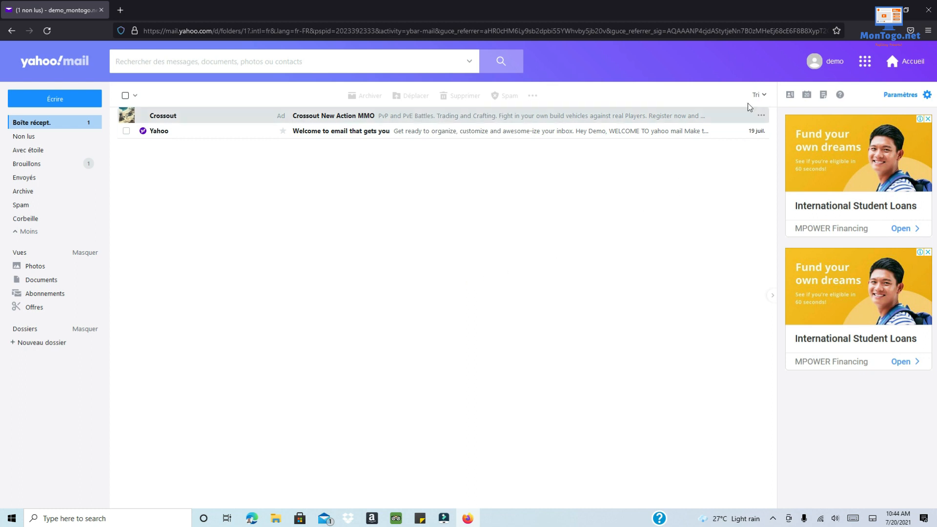
left_click(865, 62)
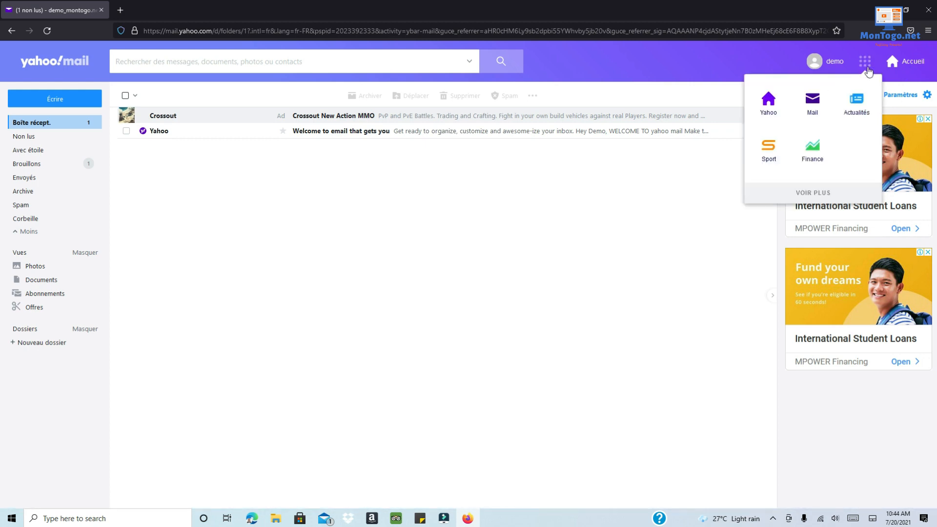
mouse_move(838, 69)
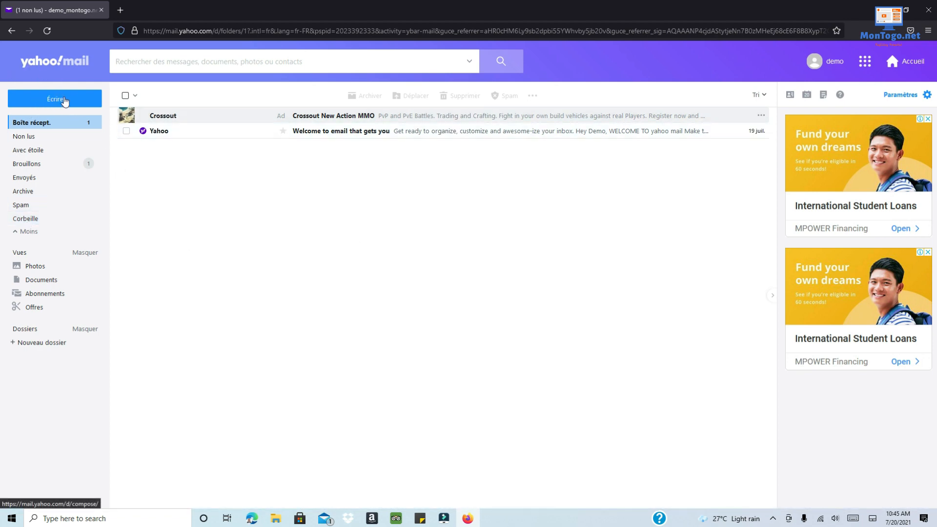
left_click(65, 100)
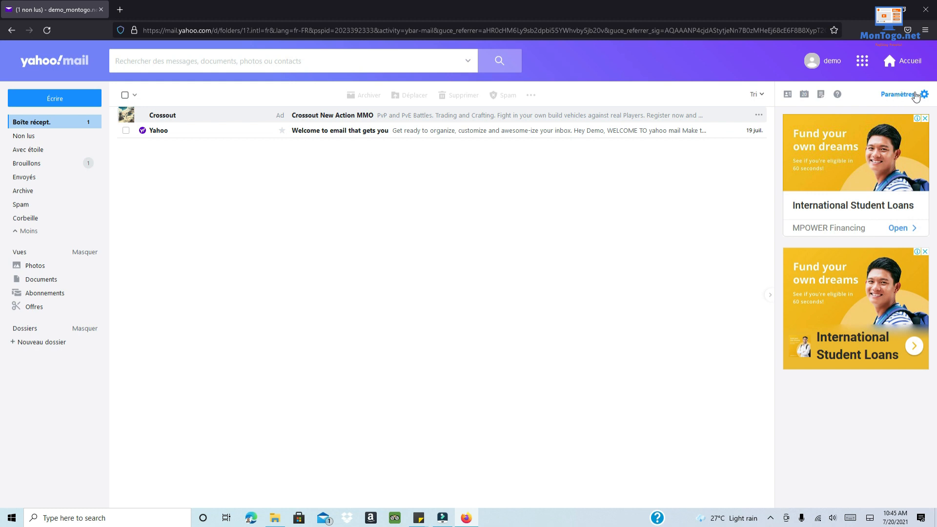
- In the Paramètres panel, try the orange, blue and green themes, settling on orange
left_click(916, 96)
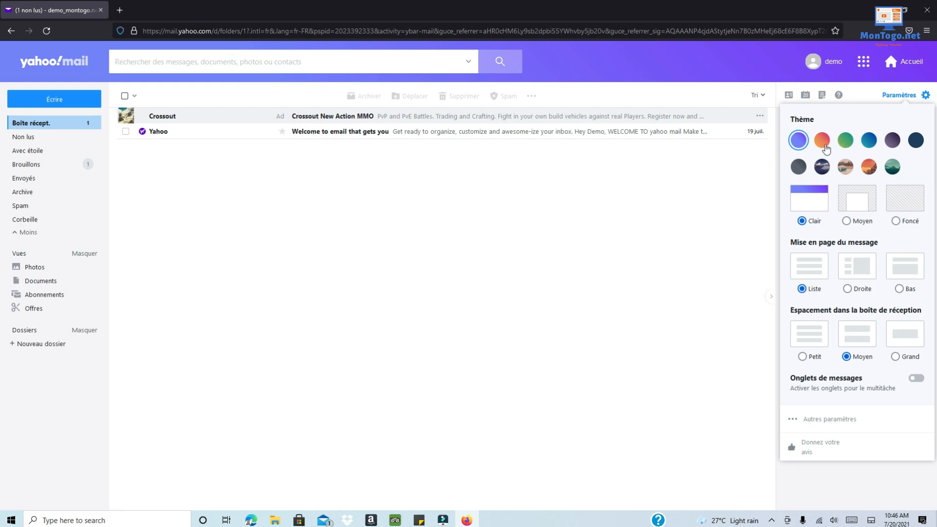
left_click(824, 144)
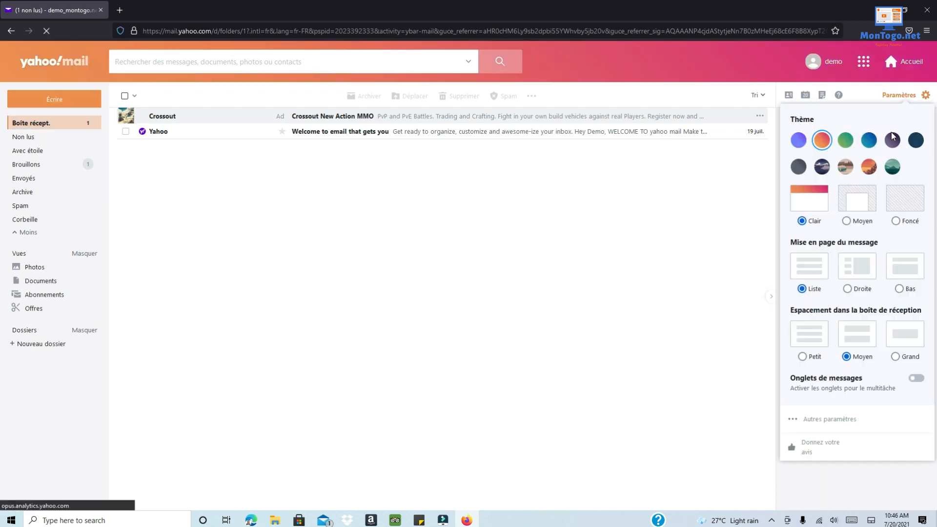
left_click(870, 142)
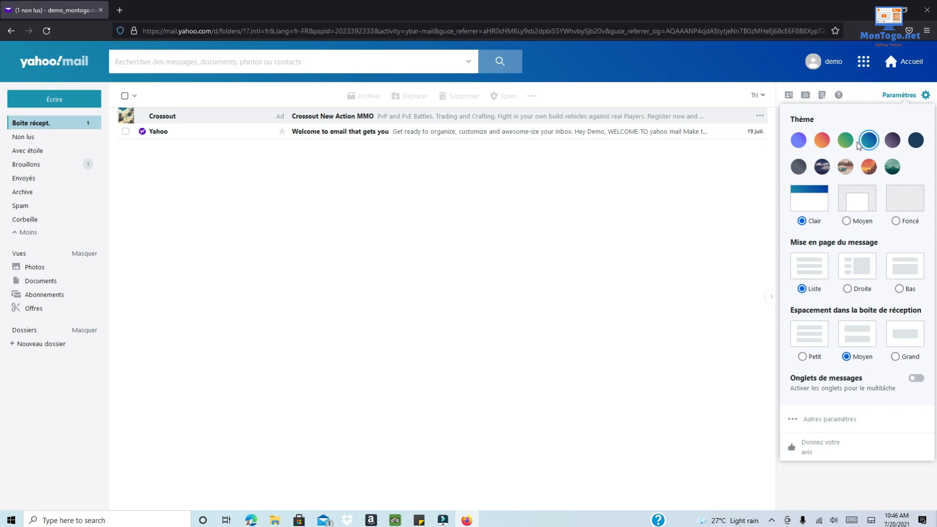
left_click(843, 144)
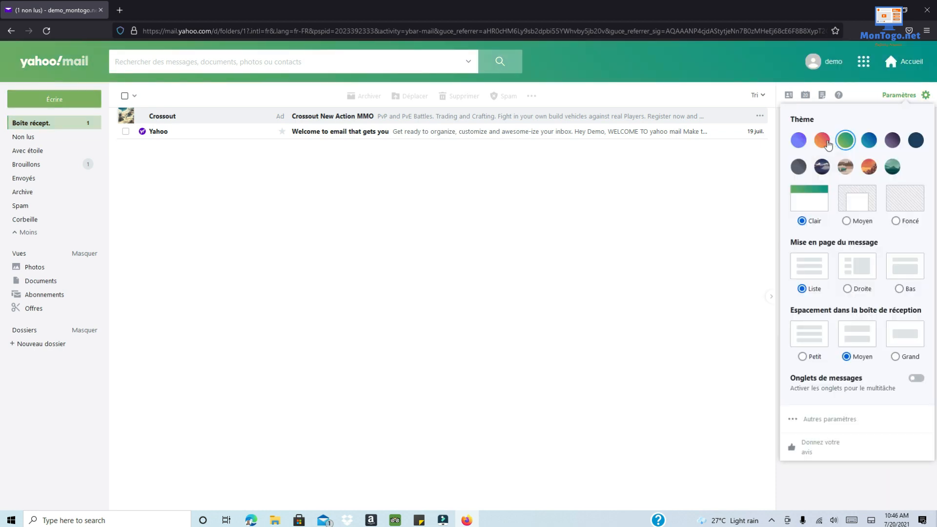
left_click(825, 140)
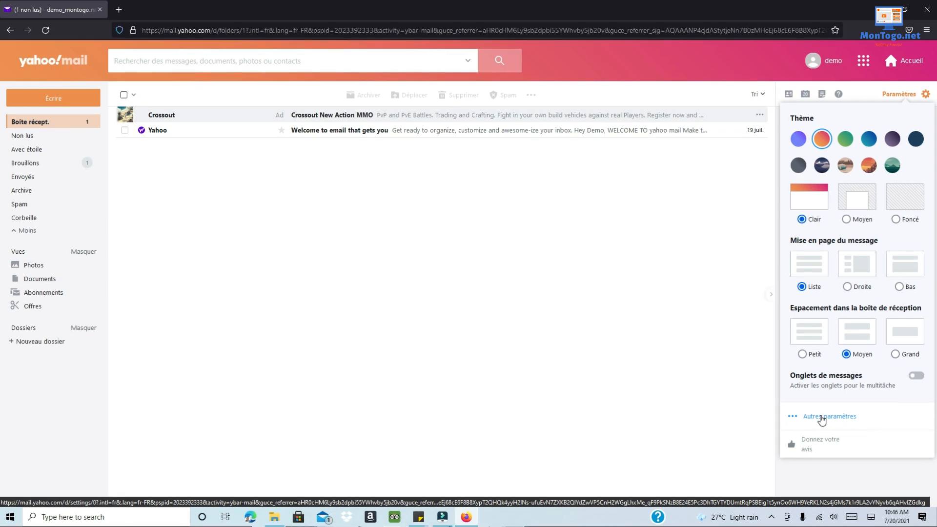
- Open Autres paramètres to reach the Personnaliser la boîte de réception settings page
left_click(822, 417)
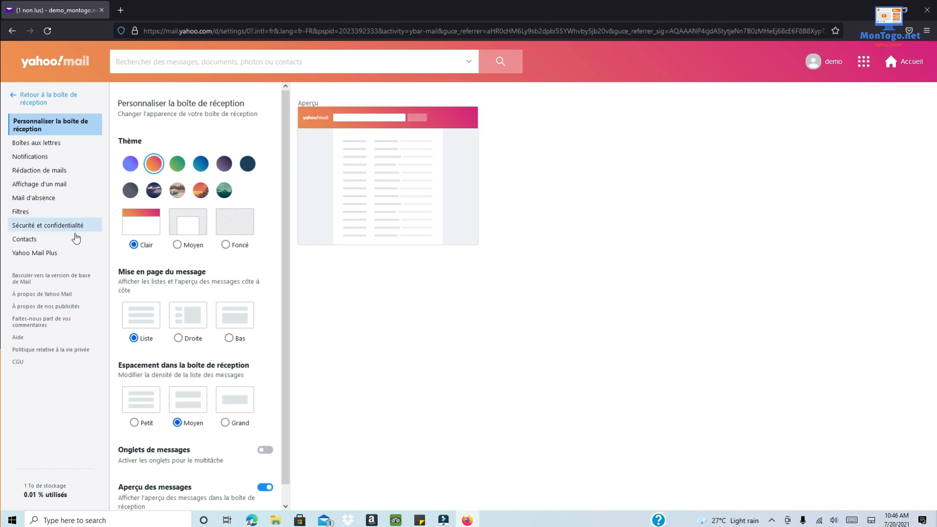
scroll(218, 256, "down", 1)
scroll(218, 255, "up", 1)
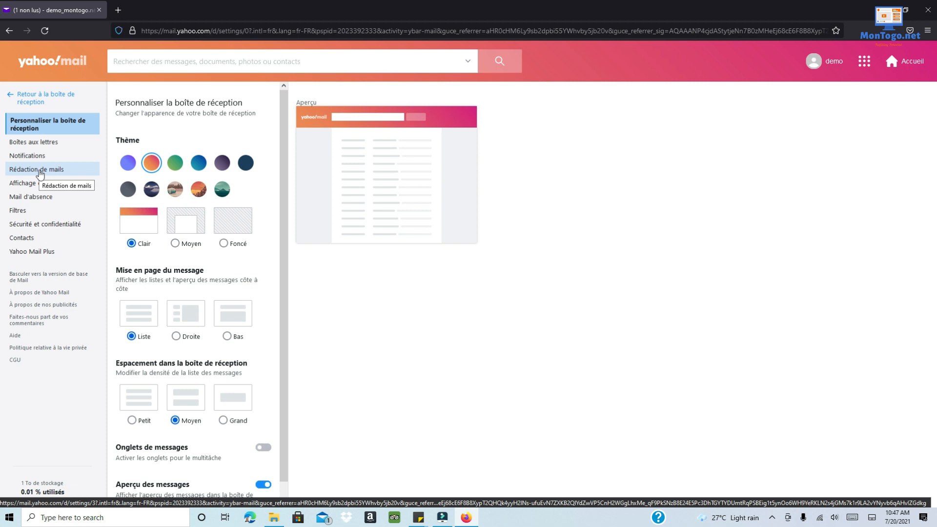
- Go to Rédaction de mails settings and place the cursor in the empty Signature box
left_click(38, 171)
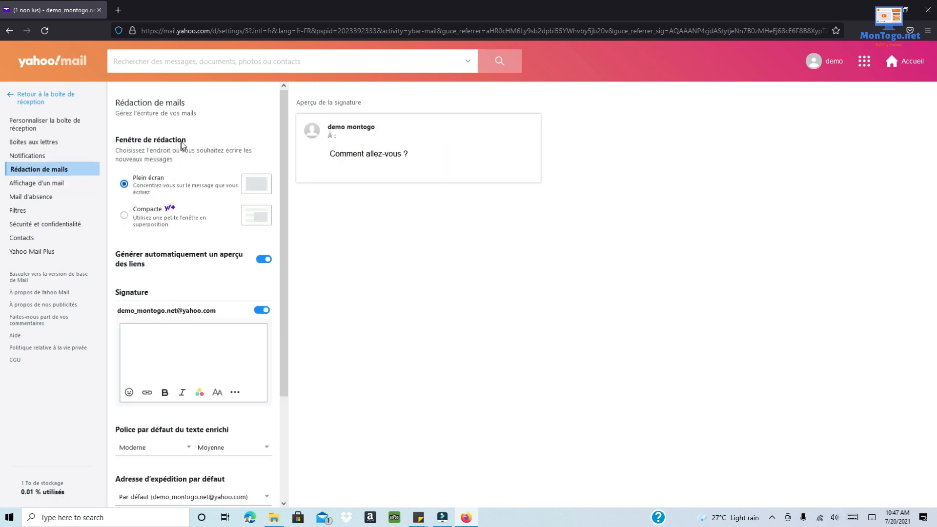
scroll(182, 145, "down", 3)
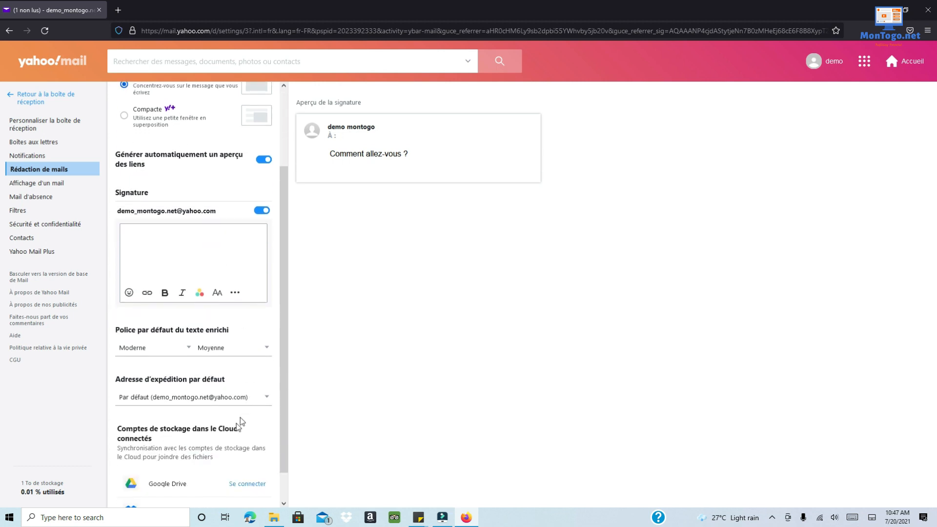
scroll(219, 471, "up", 3)
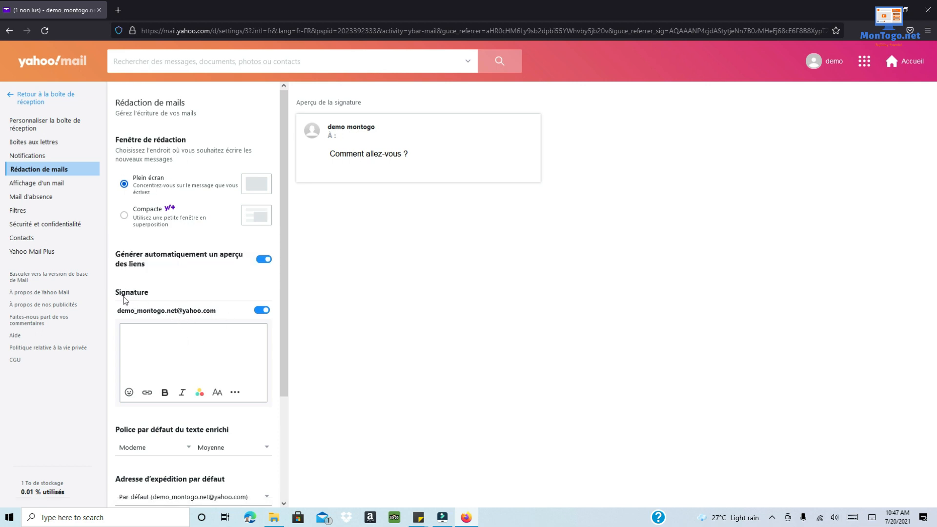
left_click(145, 336)
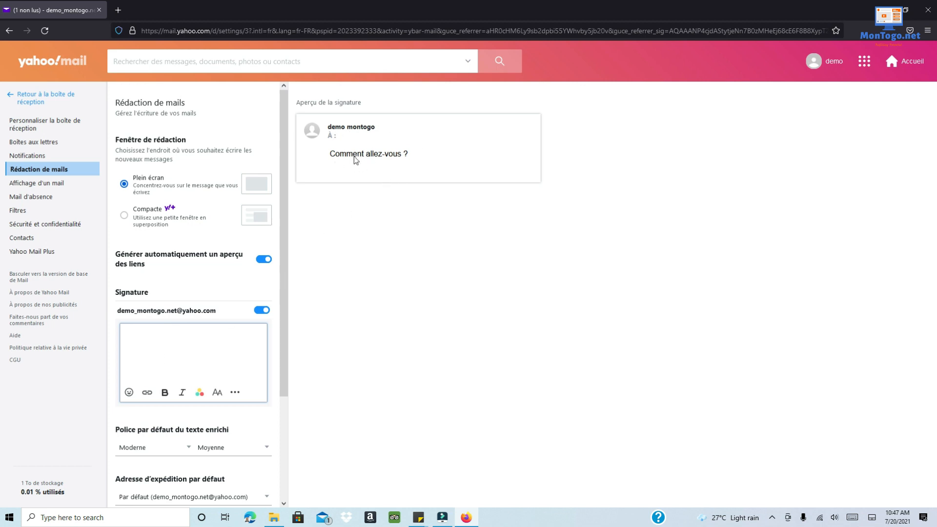
left_click(321, 161)
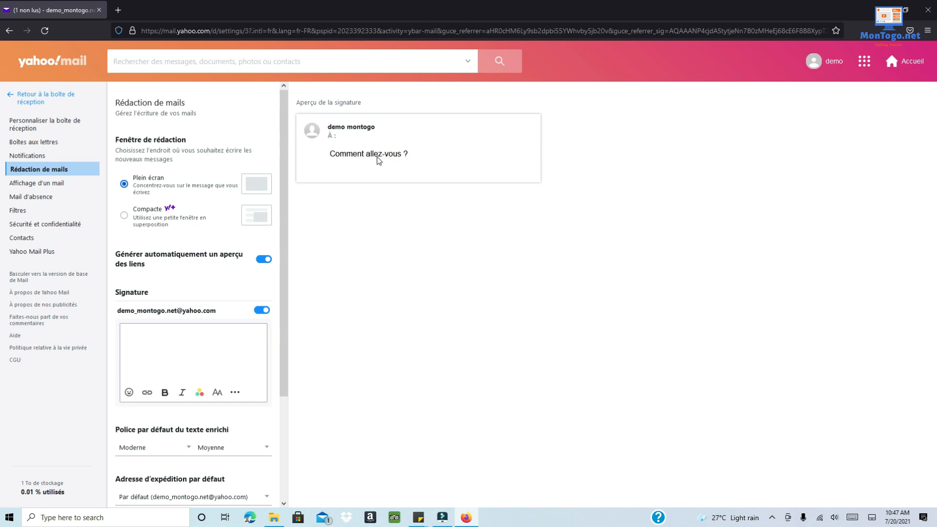
left_click(139, 338)
left_click(139, 339)
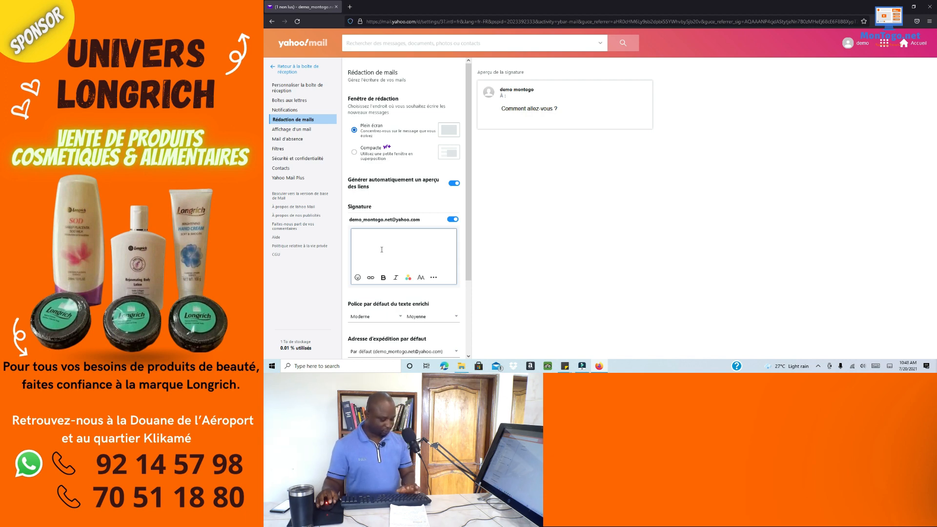
- Paste the saved name, title and contact block into the signature from clipboard history
key("super+v")
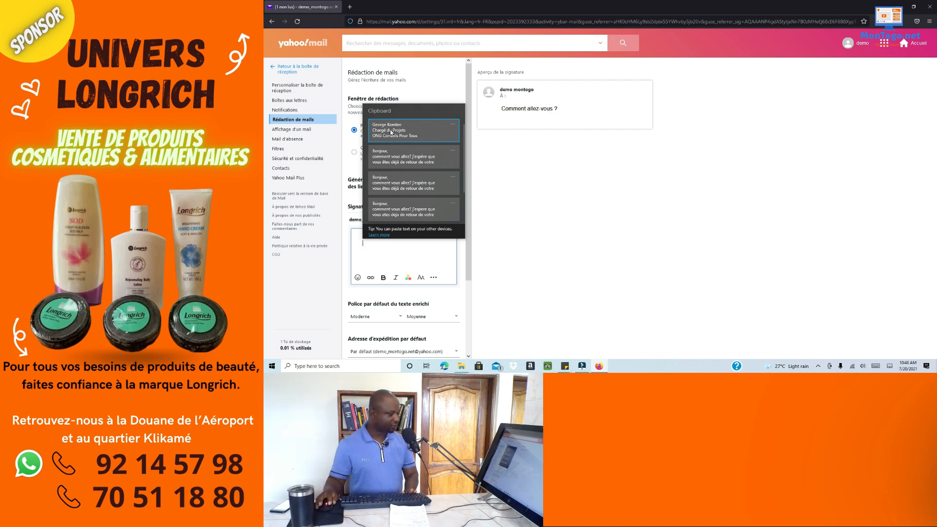
left_click(391, 131)
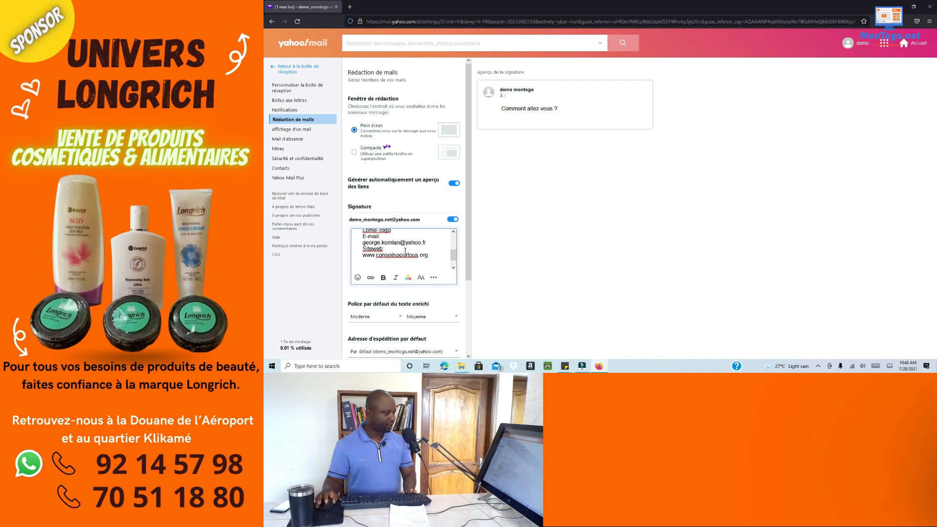
scroll(416, 260, "up", 3)
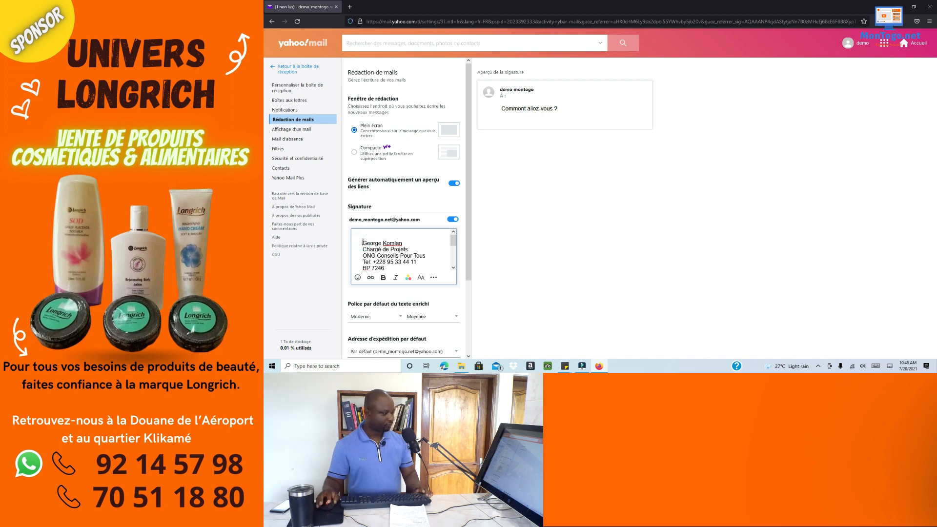
- Add an underscore separator line above the name, with one blank line below it
left_click(410, 239)
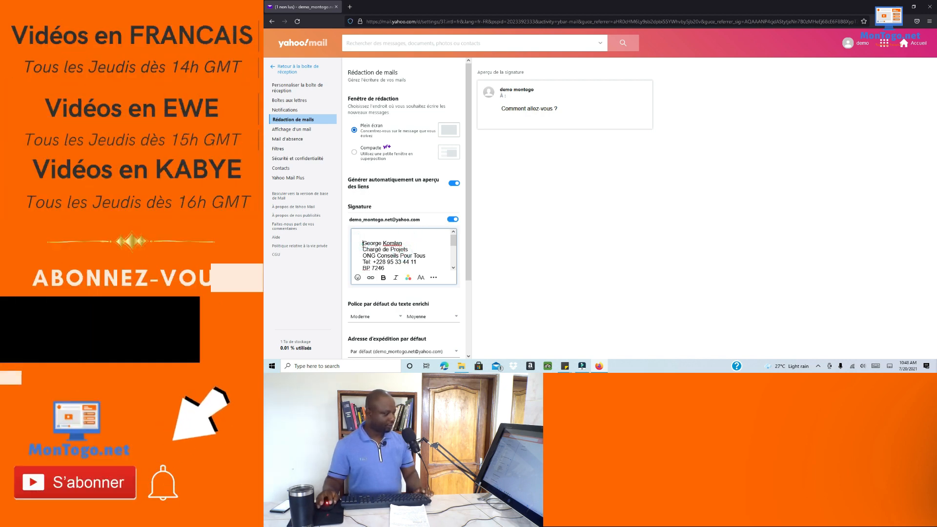
key("Return")
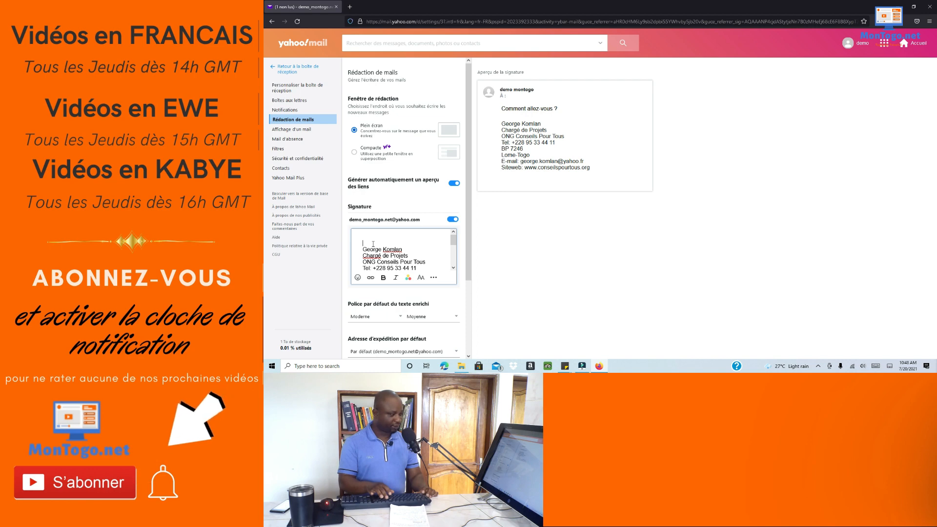
type("__________________")
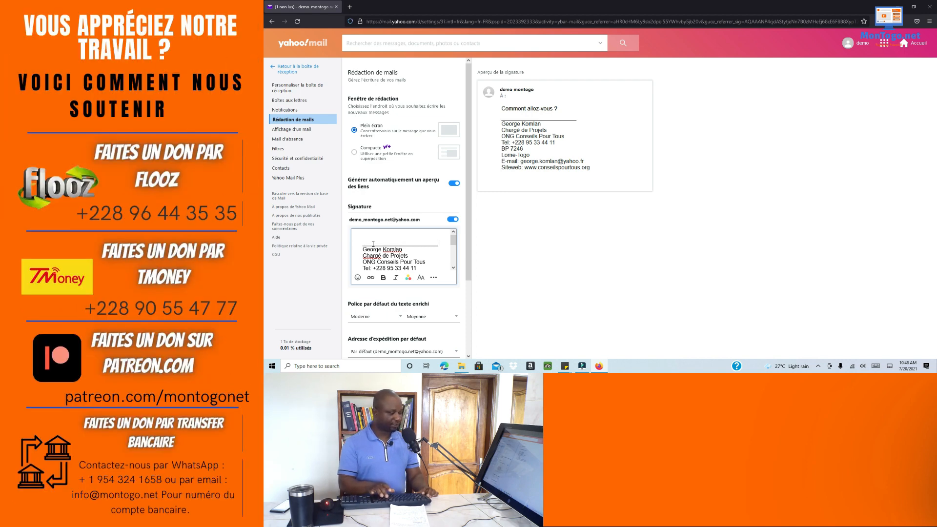
key("Return")
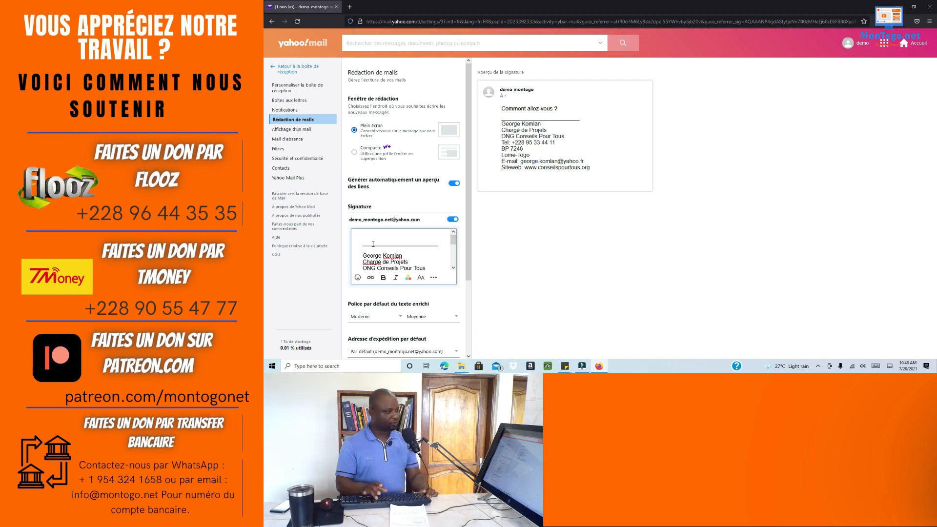
key("BackSpace")
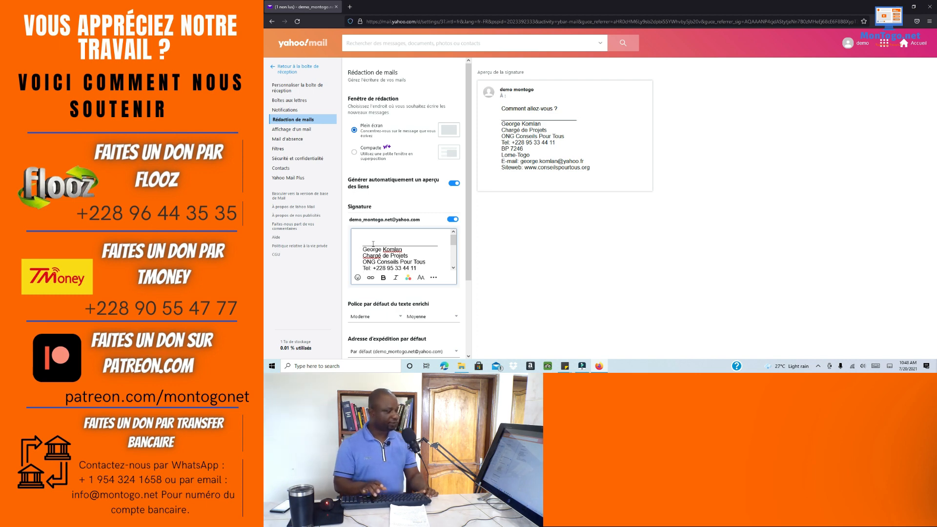
key("Return")
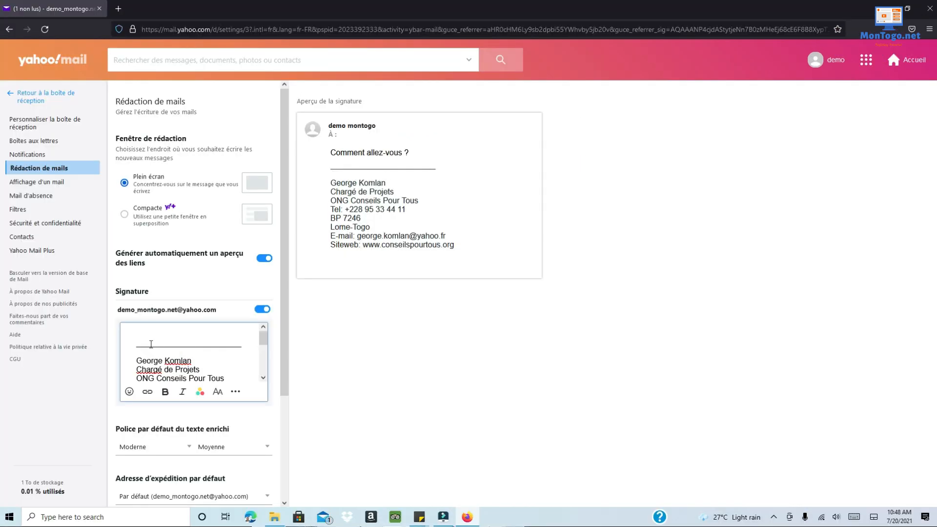
- Make the signature name bold and enlarge it to Grande size
scroll(173, 363, "down", 2)
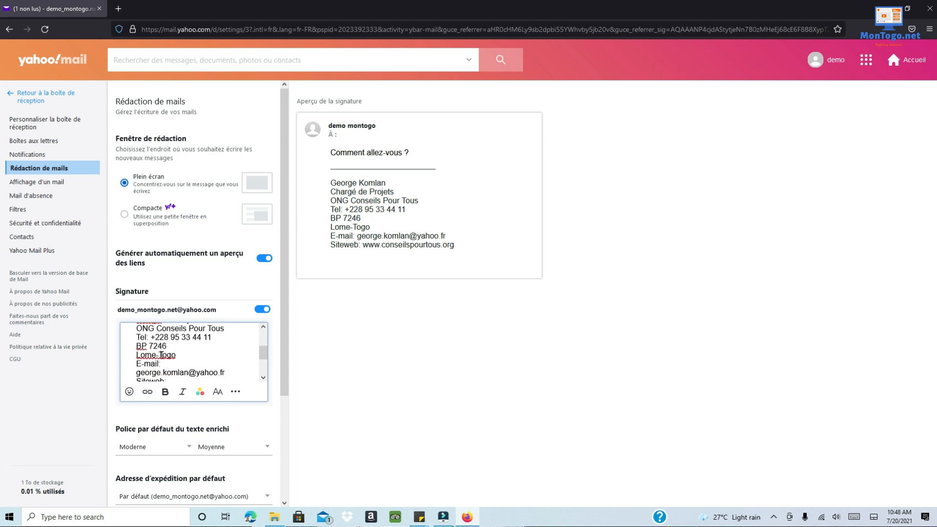
scroll(167, 372, "up", 2)
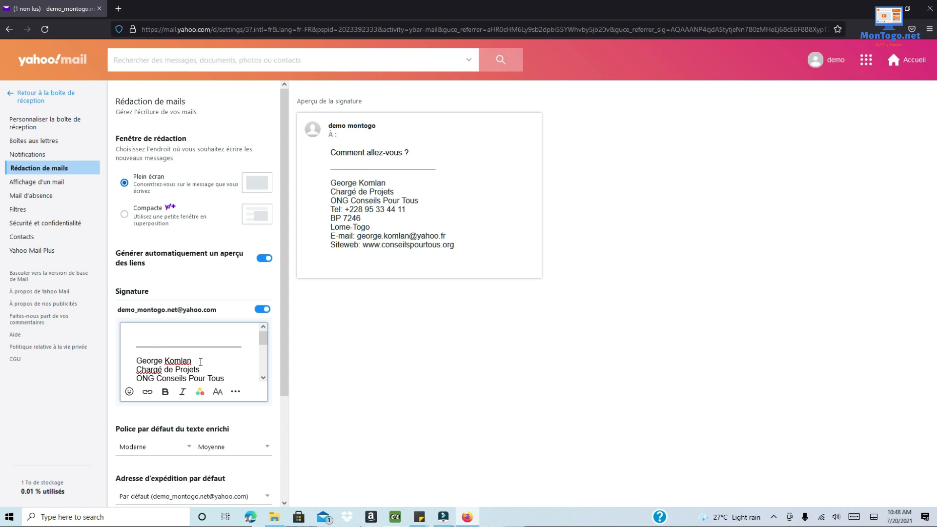
left_click_drag(201, 362, 146, 358)
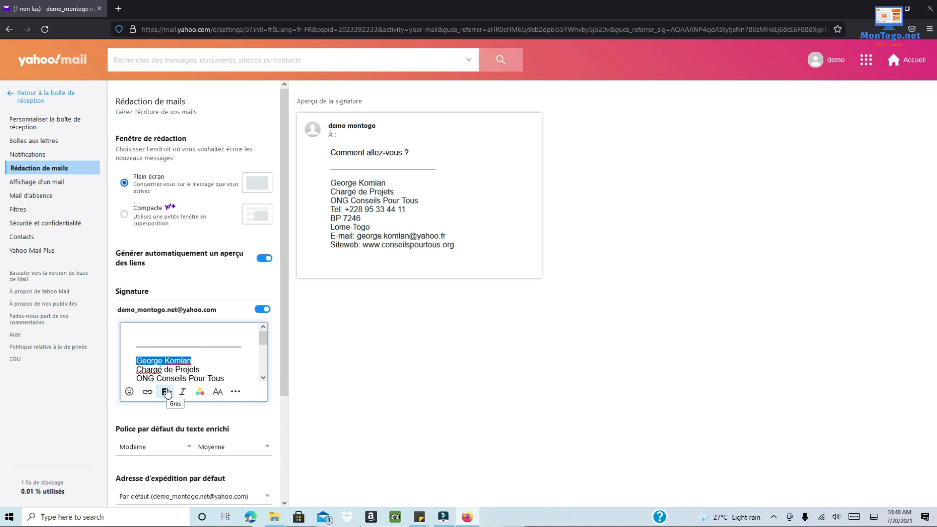
left_click(165, 392)
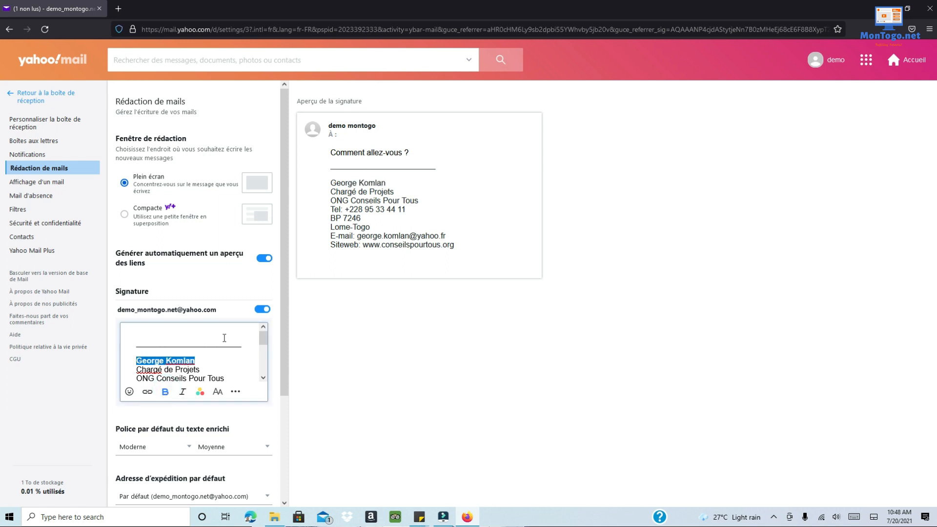
left_click(217, 393)
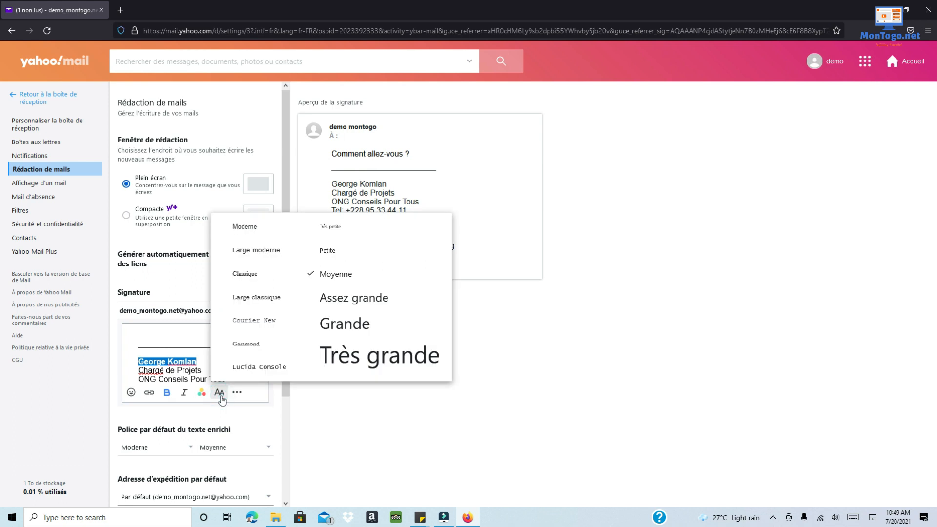
left_click(348, 330)
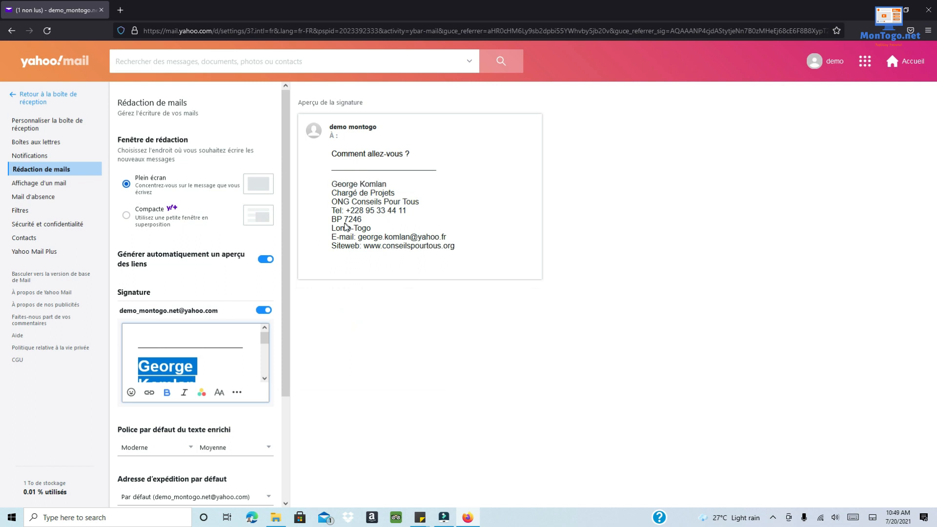
left_click(205, 371)
- Reduce the name's size from Grande to Assez grande
scroll(200, 361, "down", 2)
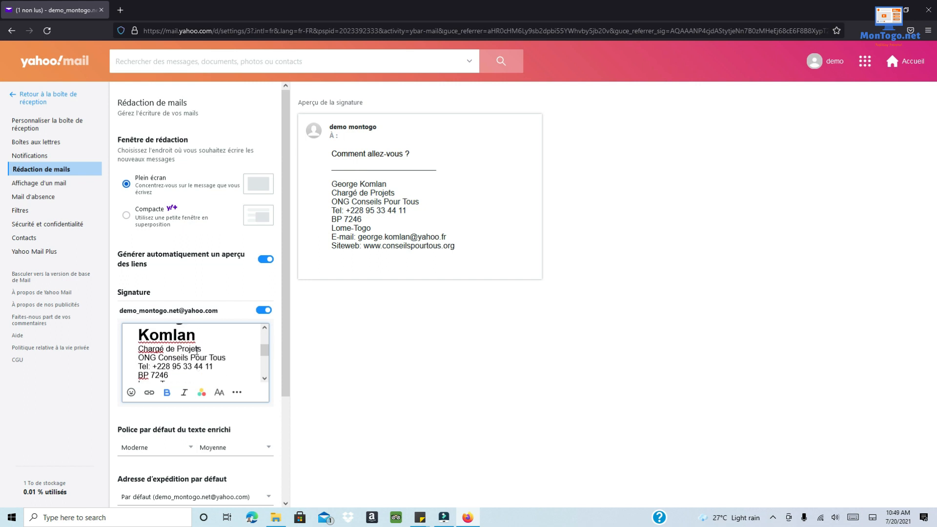
mouse_move(197, 344)
left_mouse_down()
mouse_move(149, 326)
mouse_move(141, 365)
left_mouse_up()
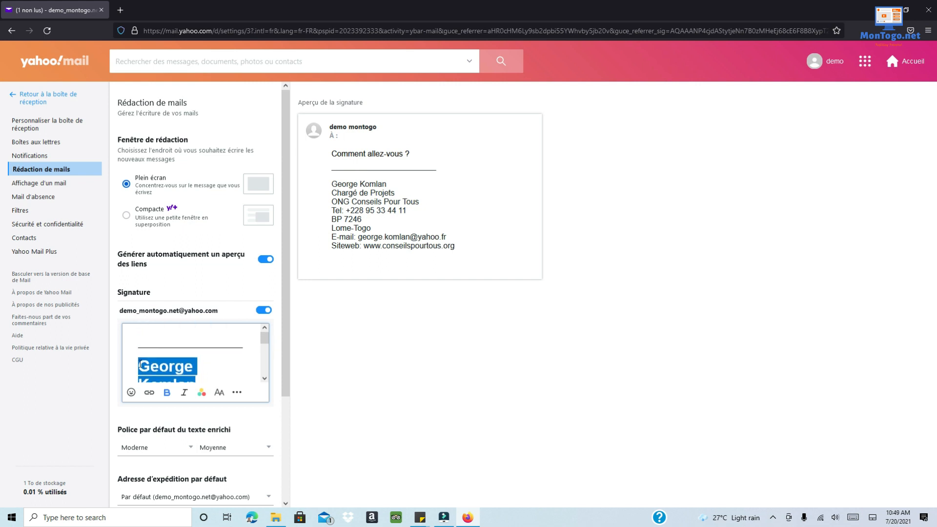
left_click(219, 393)
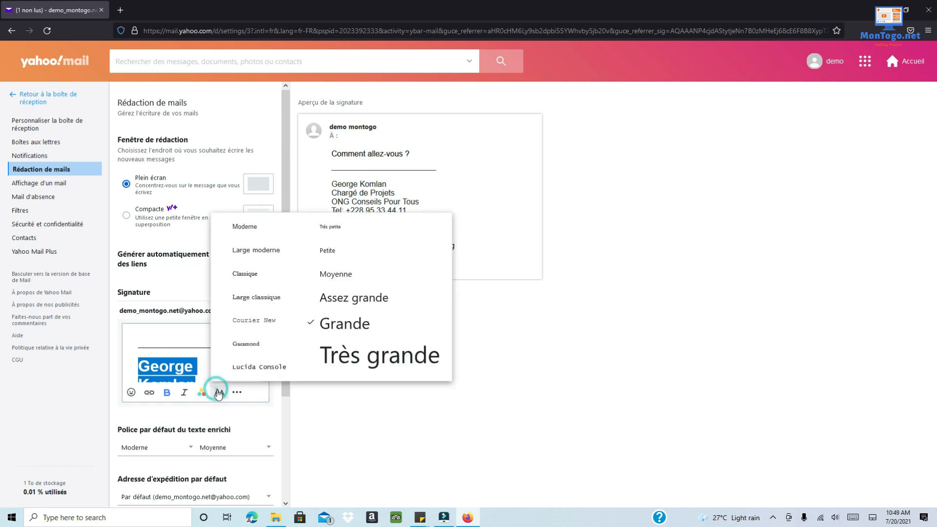
left_click(334, 304)
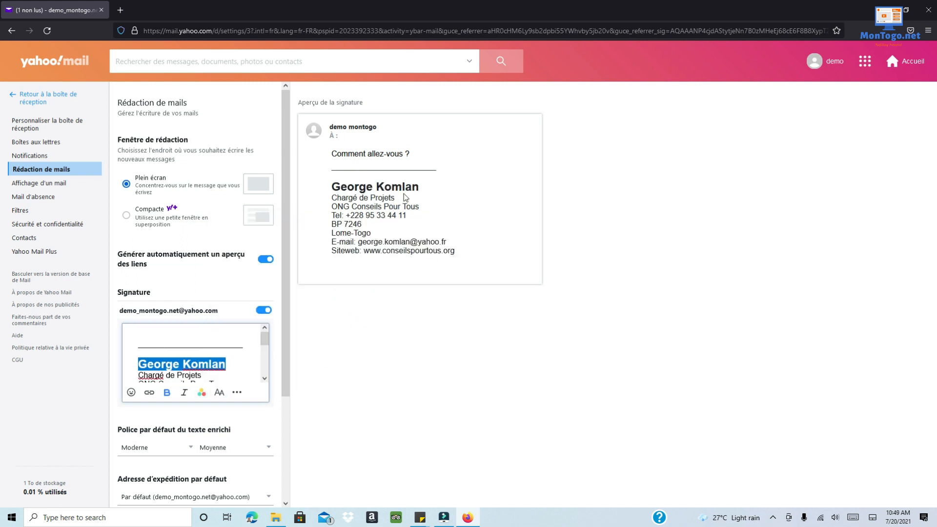
left_click(248, 369)
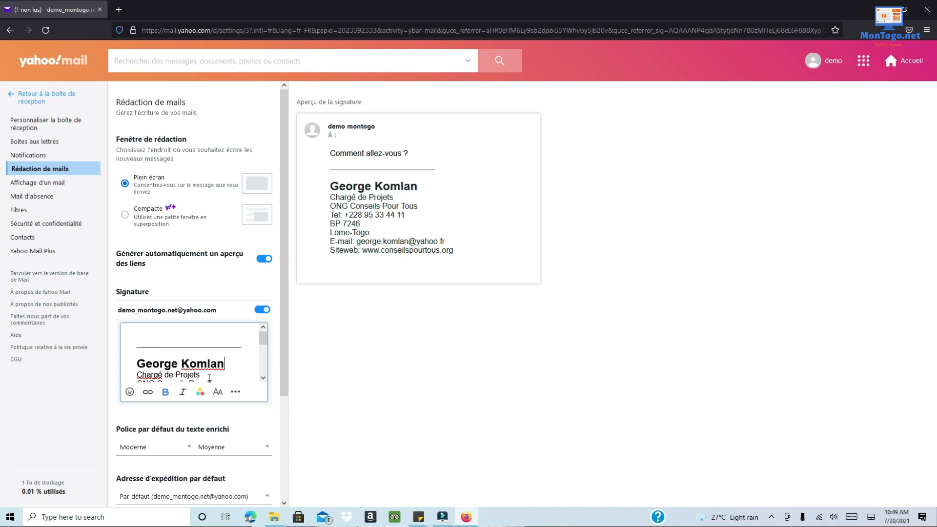
scroll(217, 375, "down", 2)
- Italicise the Chargé de Projets job title
scroll(210, 371, "up", 2)
left_click_drag(204, 375, 137, 375)
left_click(182, 396)
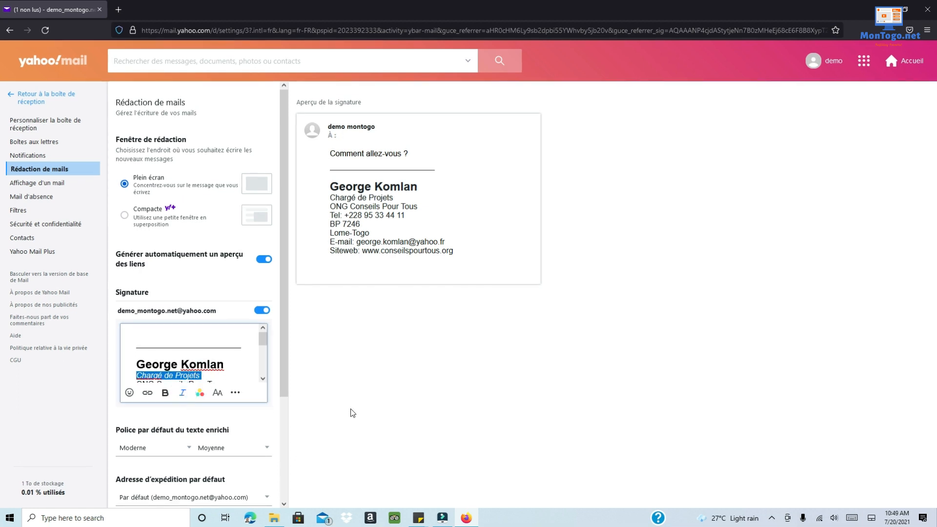
- Make ONG Conseils Pour Tous bold, Assez grande size and red
scroll(226, 344, "down", 2)
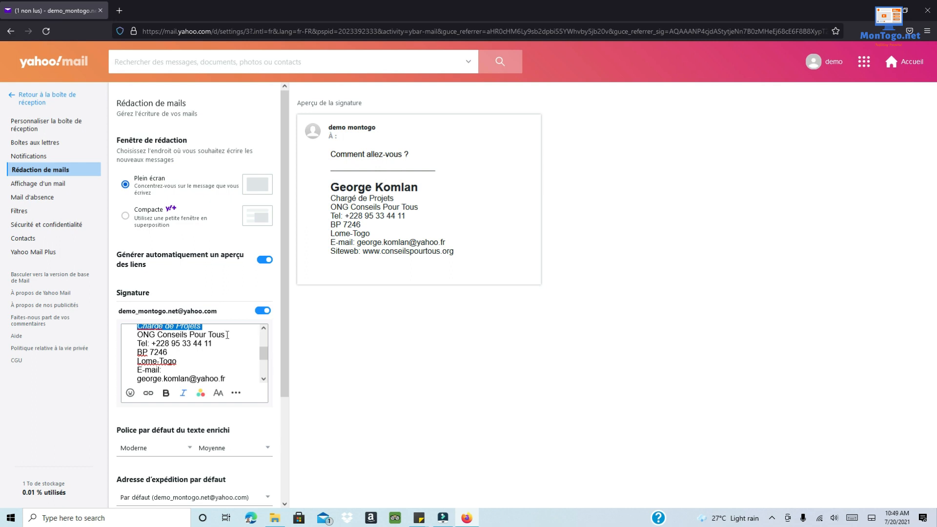
left_click_drag(227, 334, 138, 335)
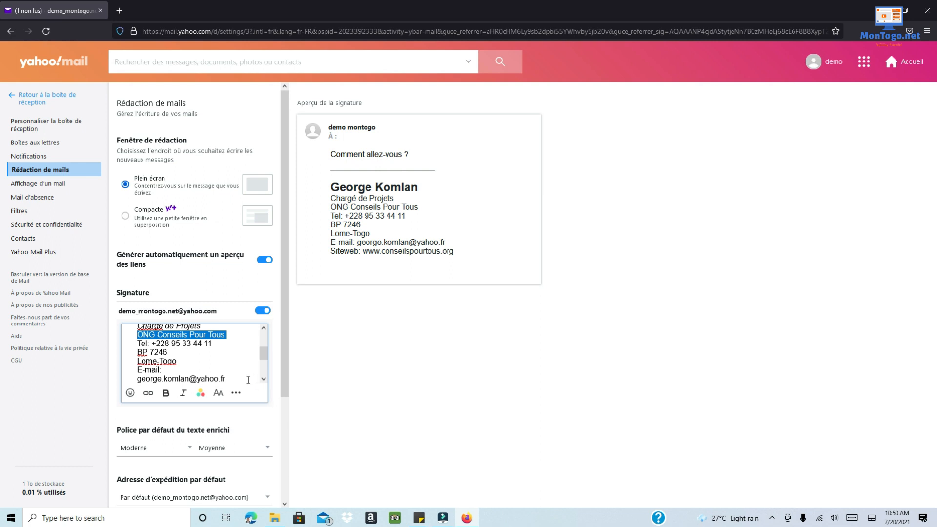
left_click(166, 393)
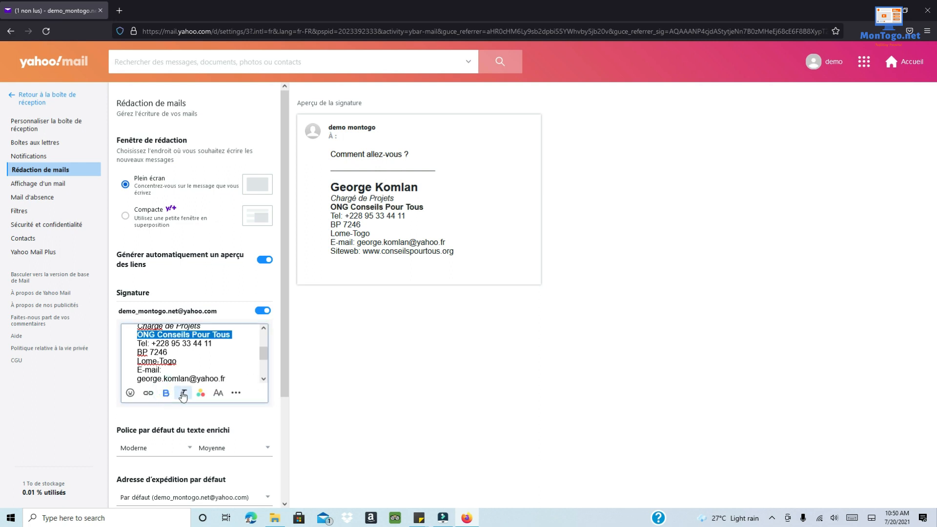
left_click(218, 394)
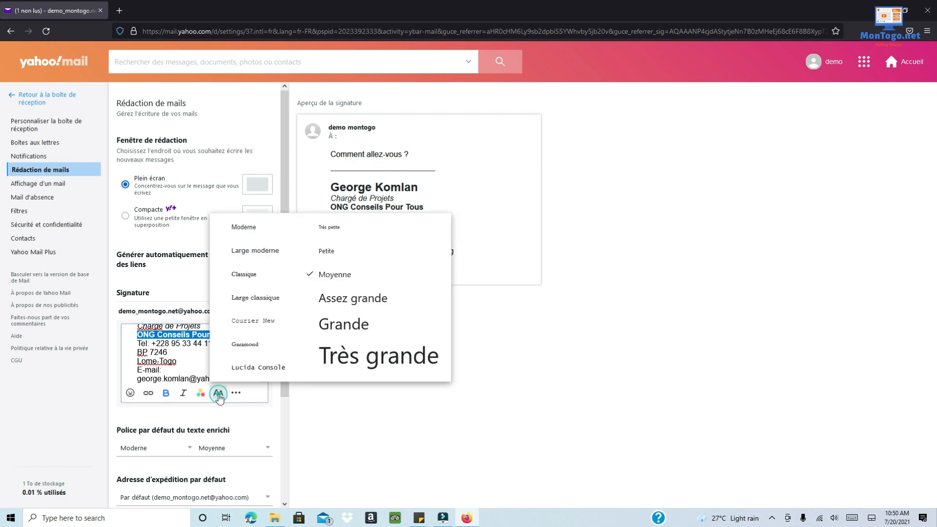
left_click(326, 331)
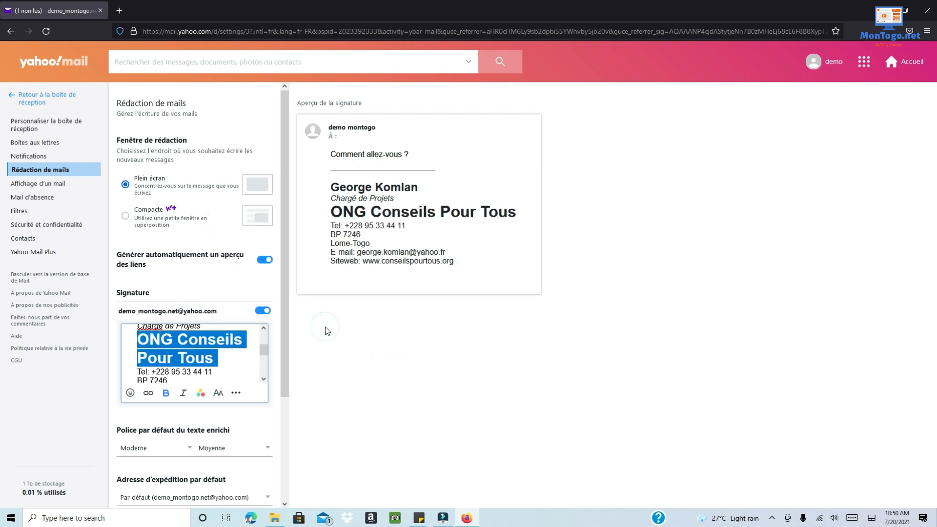
left_click(218, 393)
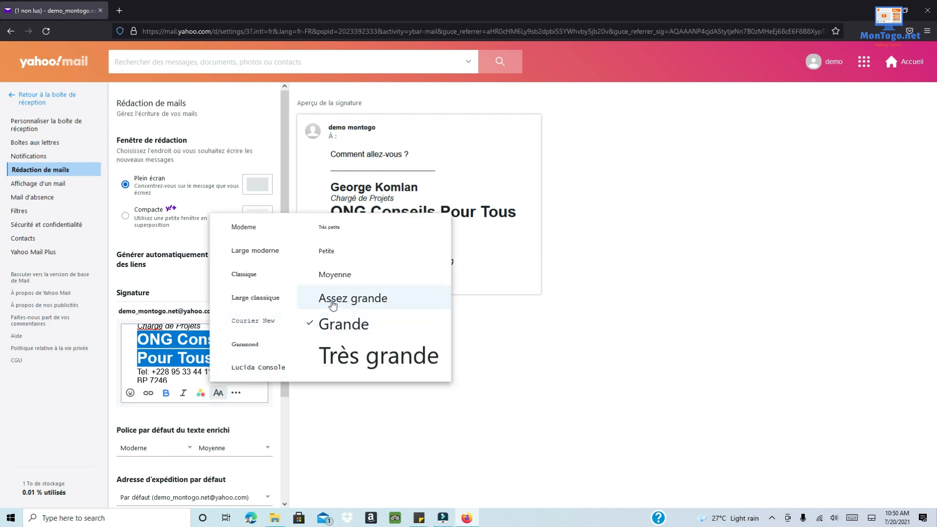
left_click(328, 298)
left_click(201, 394)
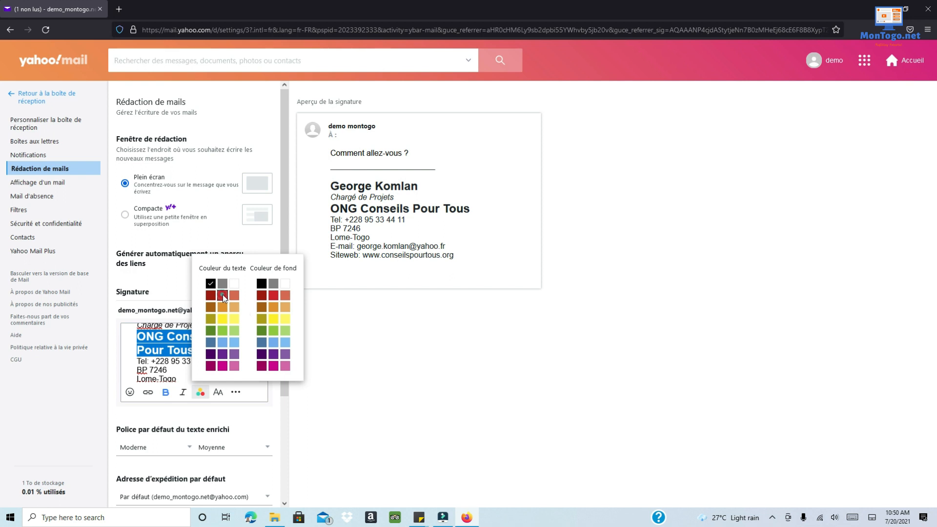
left_click(222, 295)
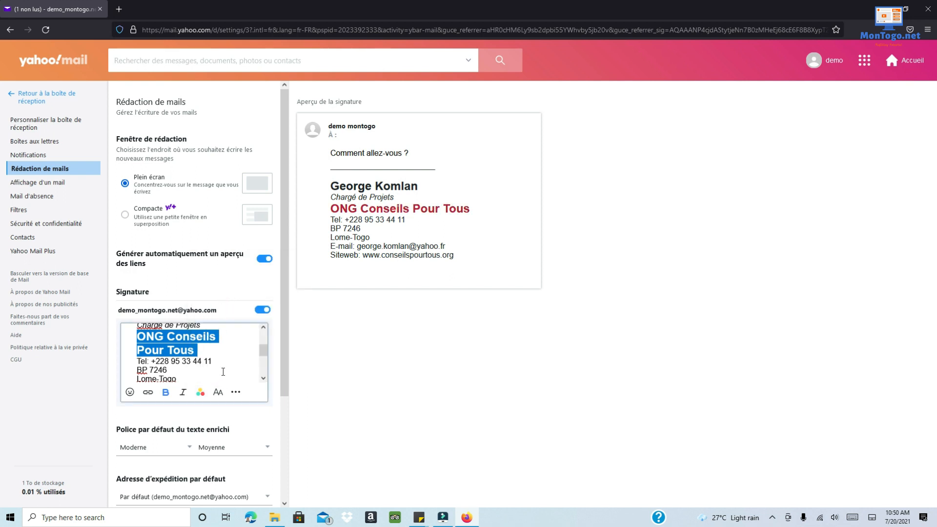
scroll(222, 373, "up", 2)
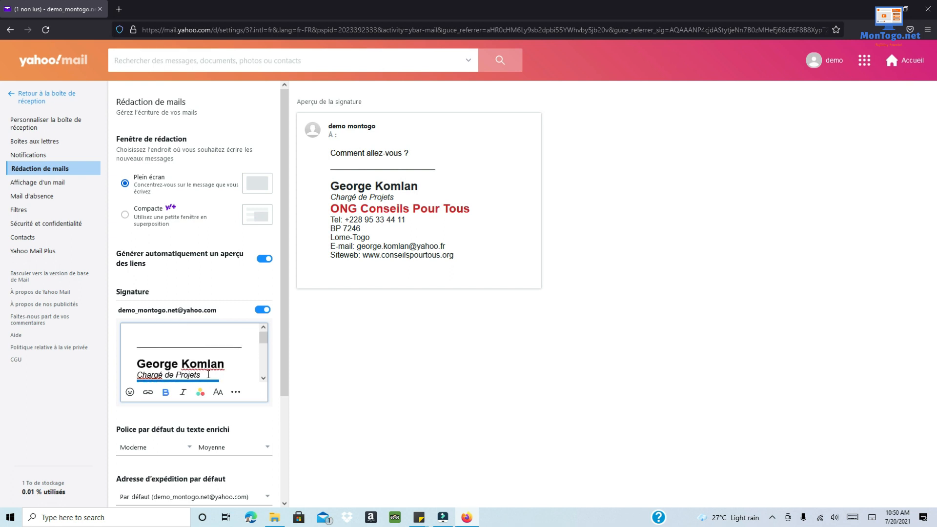
left_click(213, 374)
key("Return")
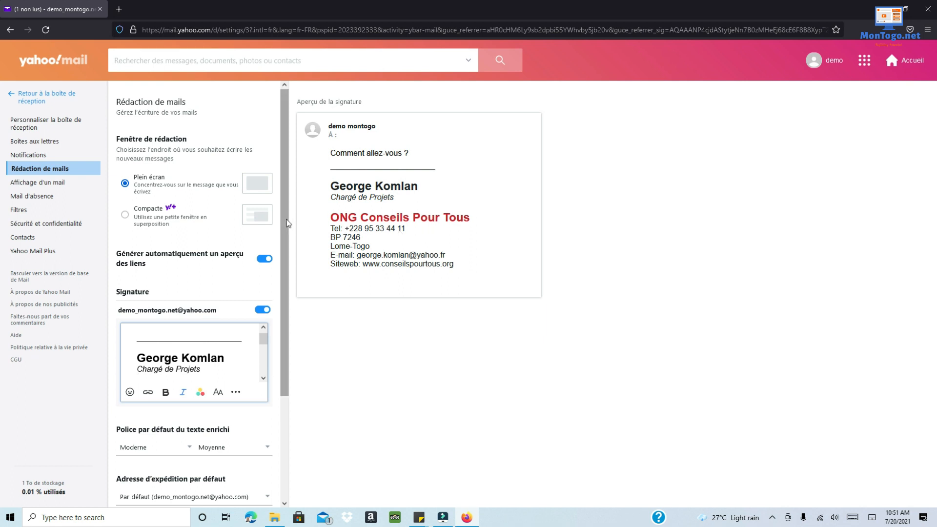
left_click_drag(286, 219, 299, 350)
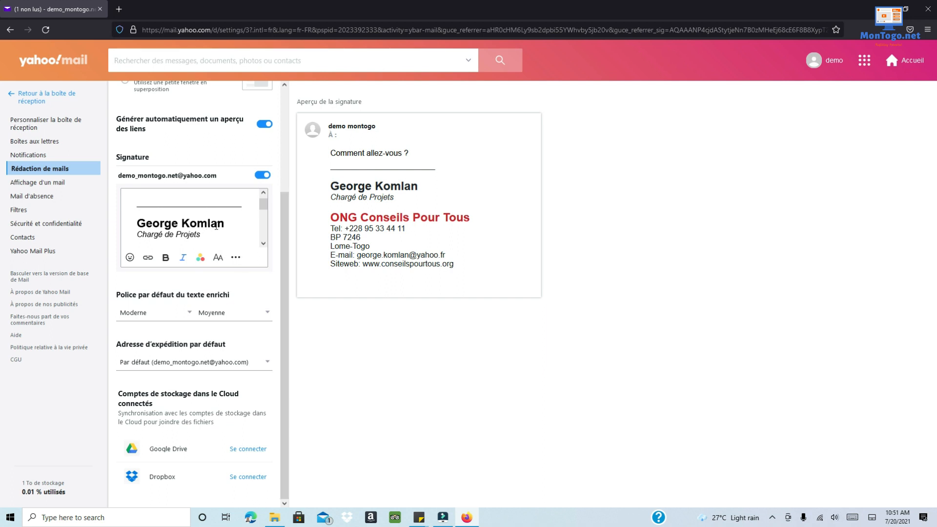
scroll(201, 221, "down", 5)
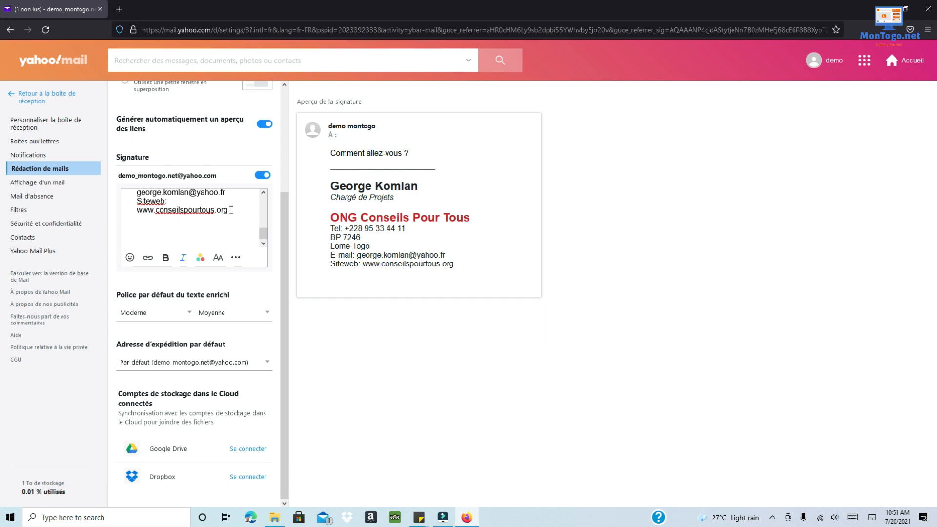
left_click(230, 210)
left_click_drag(230, 210, 137, 210)
key("ctrl+c")
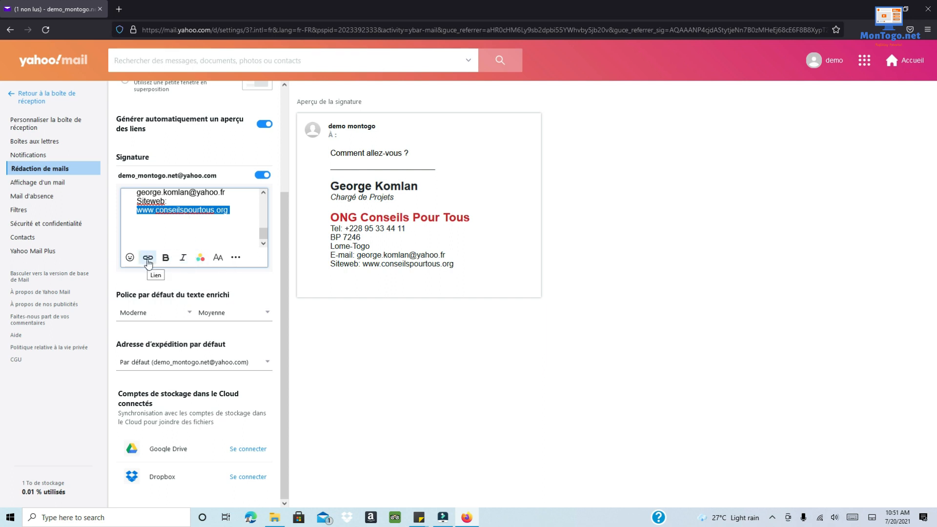
left_click(148, 258)
left_click(164, 259)
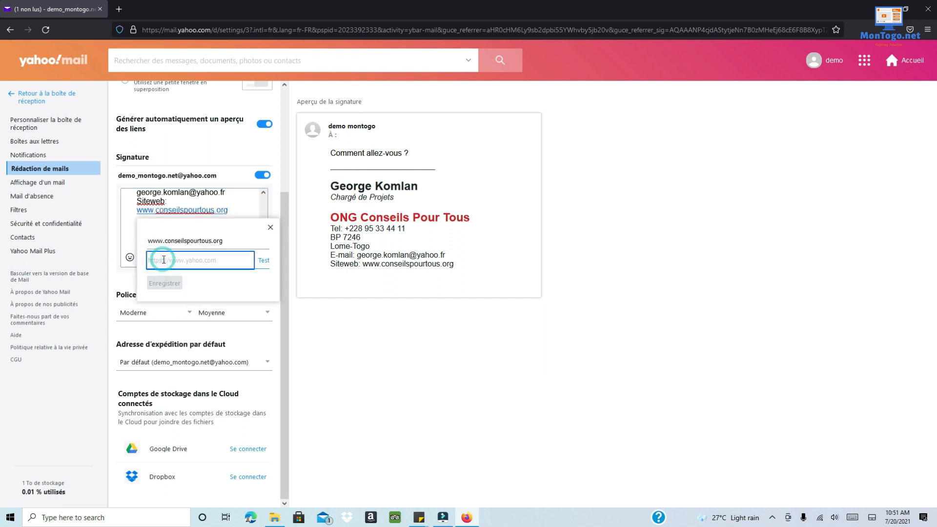
key("ctrl+v")
left_click(170, 285)
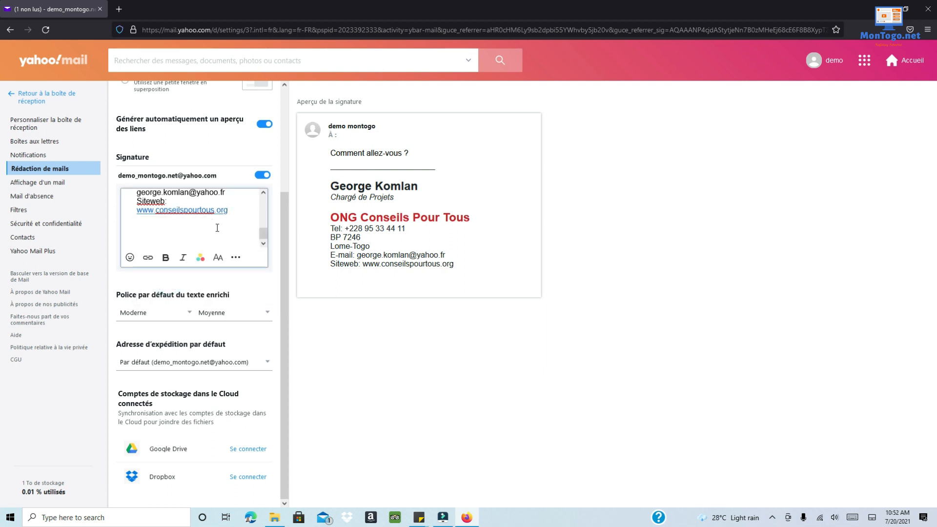
- Scroll through the signature preview to check the complete formatted signature
scroll(218, 230, "up", 2)
scroll(218, 230, "down", 3)
scroll(224, 225, "up", 3)
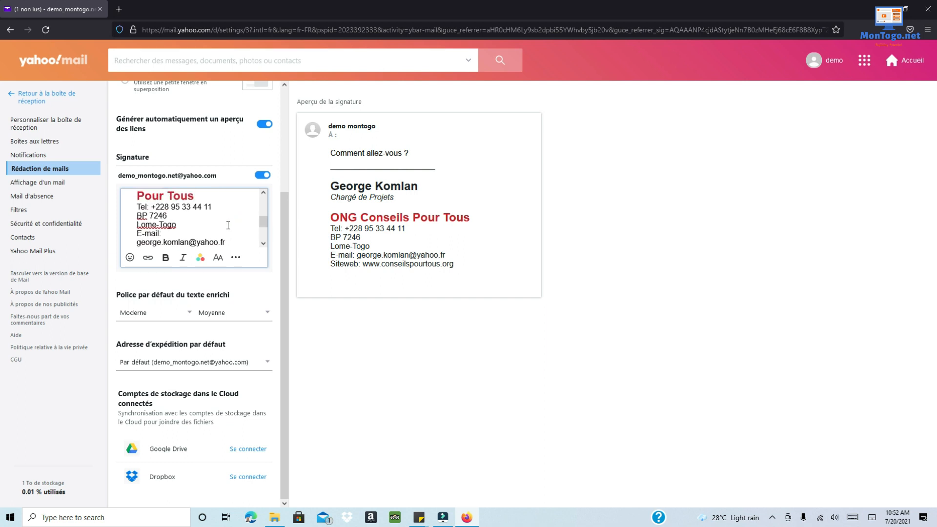
scroll(225, 225, "down", 3)
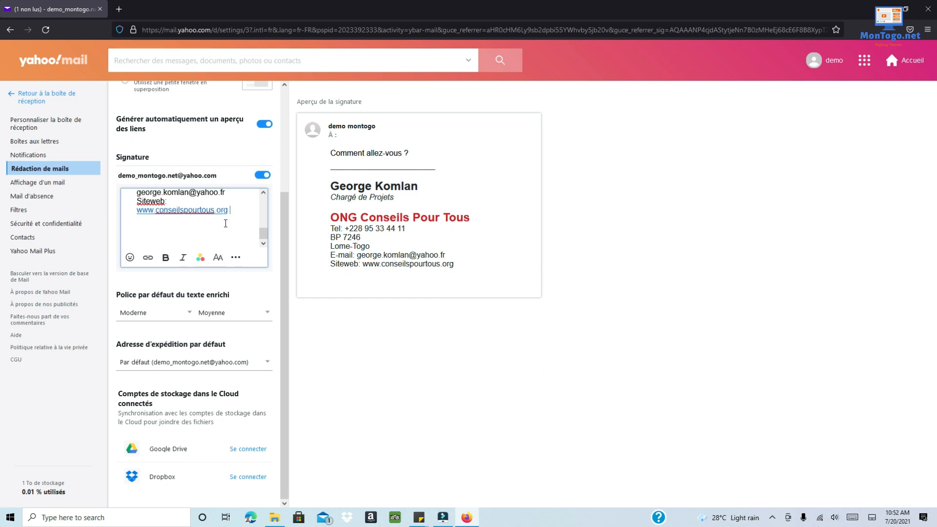
scroll(225, 223, "up", 3)
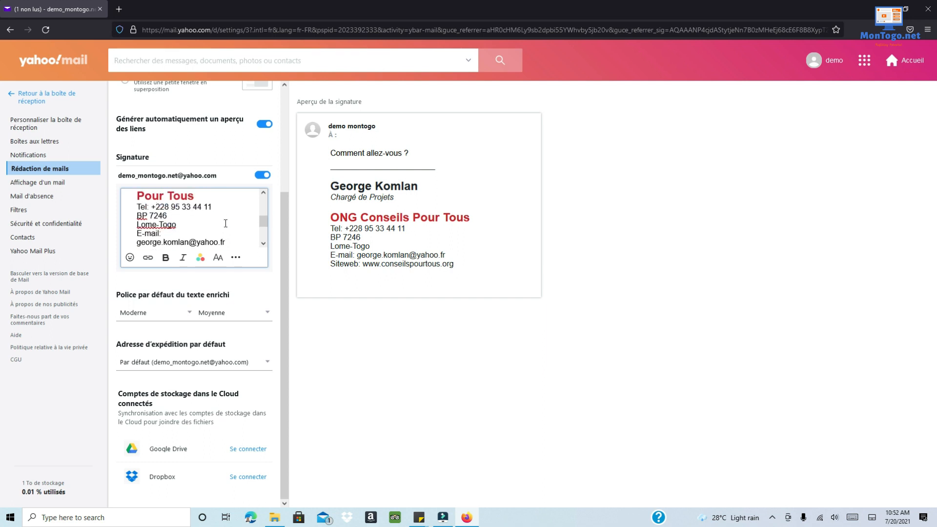
scroll(225, 224, "down", 3)
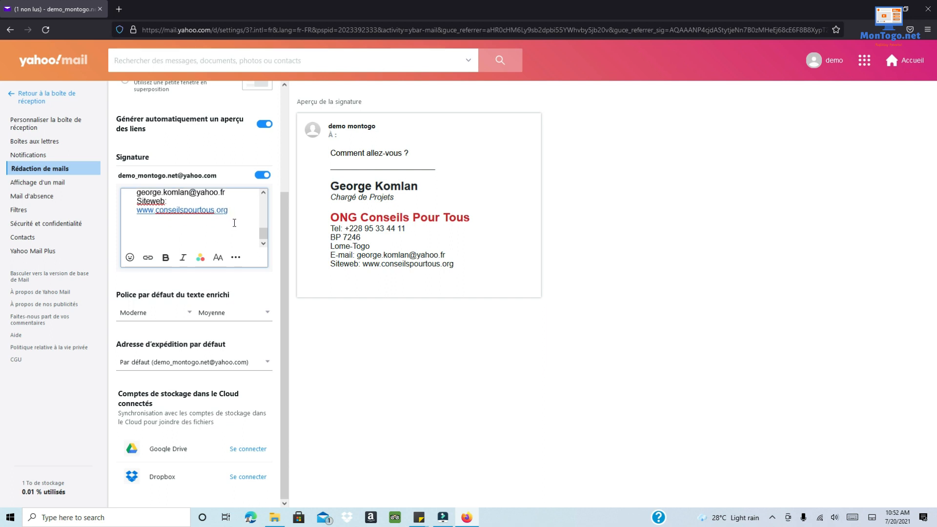
scroll(230, 229, "up", 3)
scroll(230, 230, "up", 2)
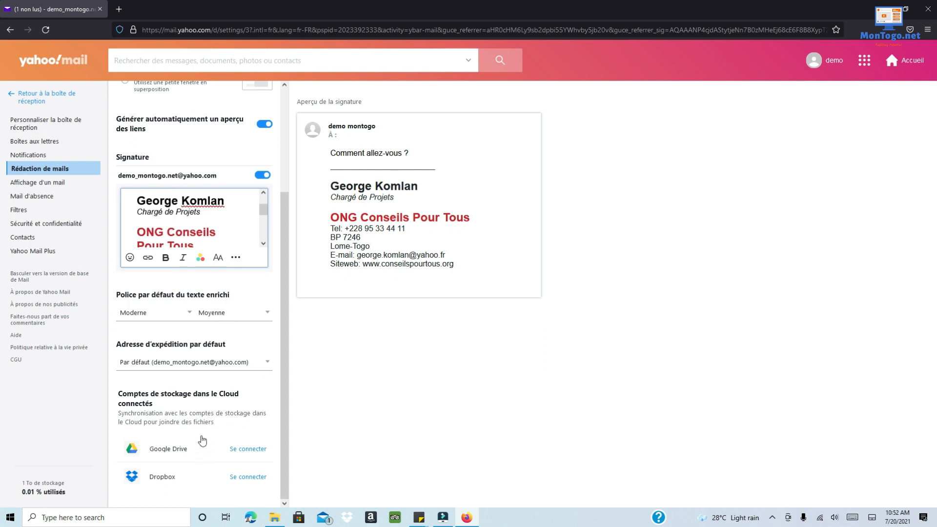
scroll(215, 454, "up", 3)
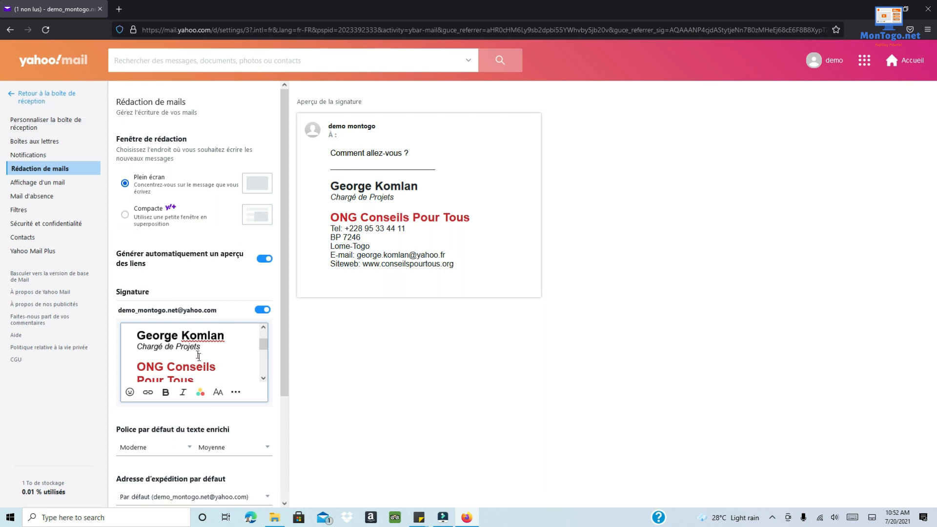
- Return to the inbox and compose a new message carrying the formatted signature
left_click(28, 101)
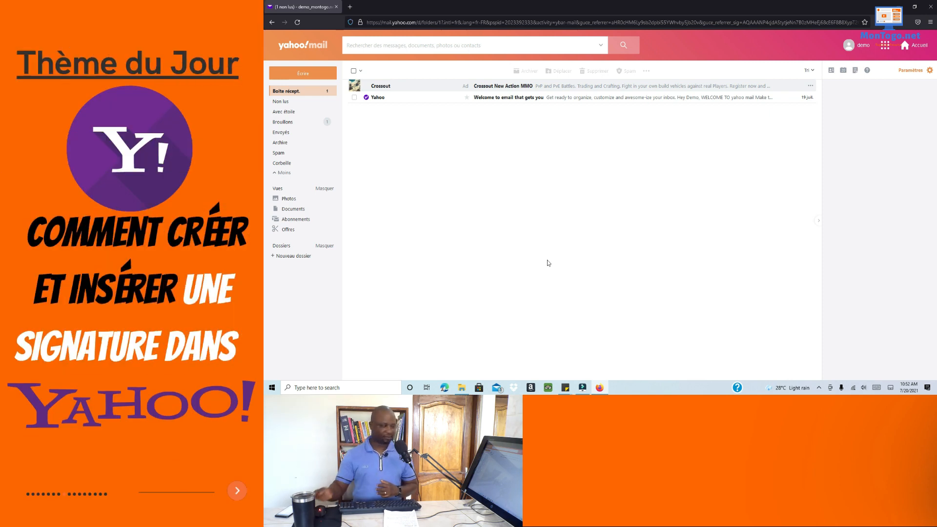
left_click(308, 75)
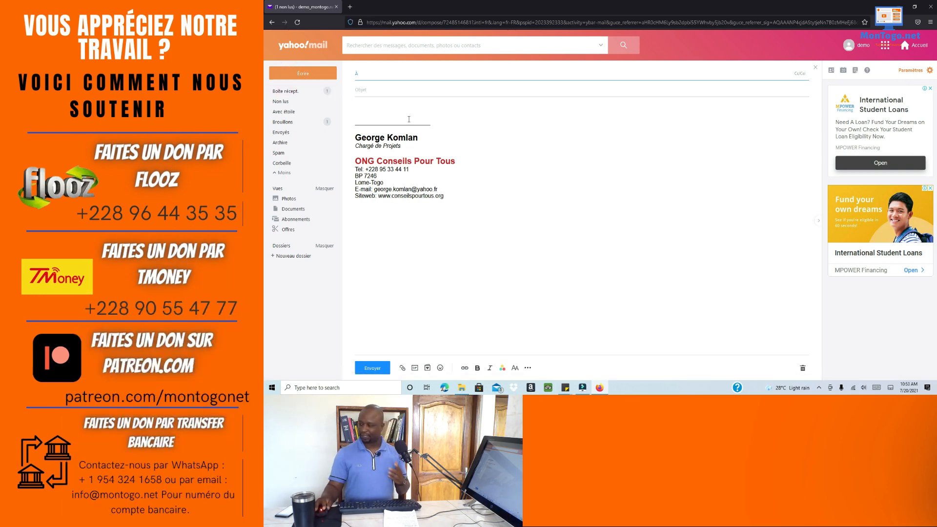
- Enter the recipient's e-mail address in the À field, dismissing the clipboard history unused
left_click(352, 107)
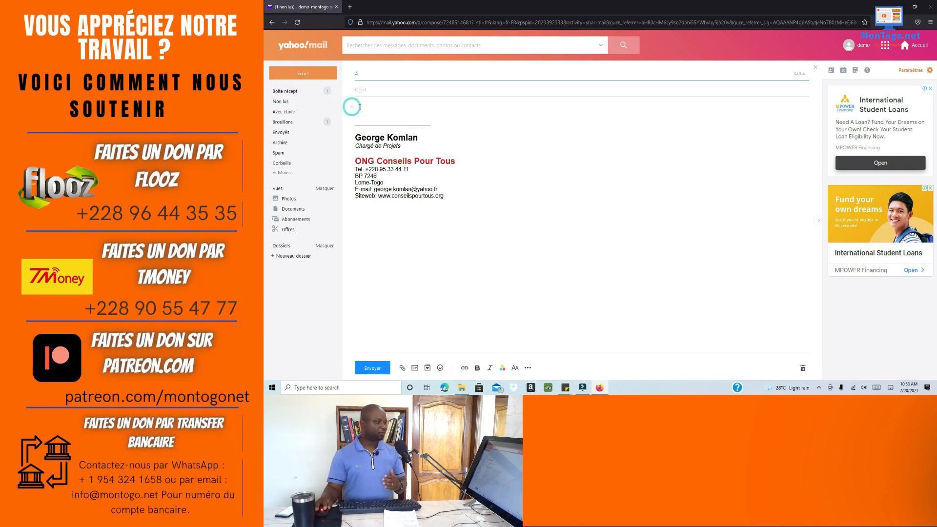
left_click(361, 107)
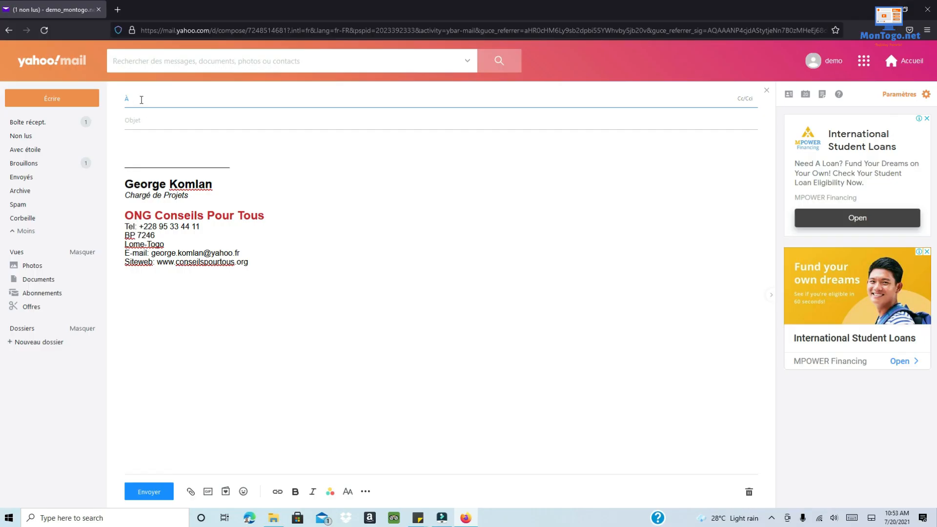
left_click(366, 75)
key("super+v")
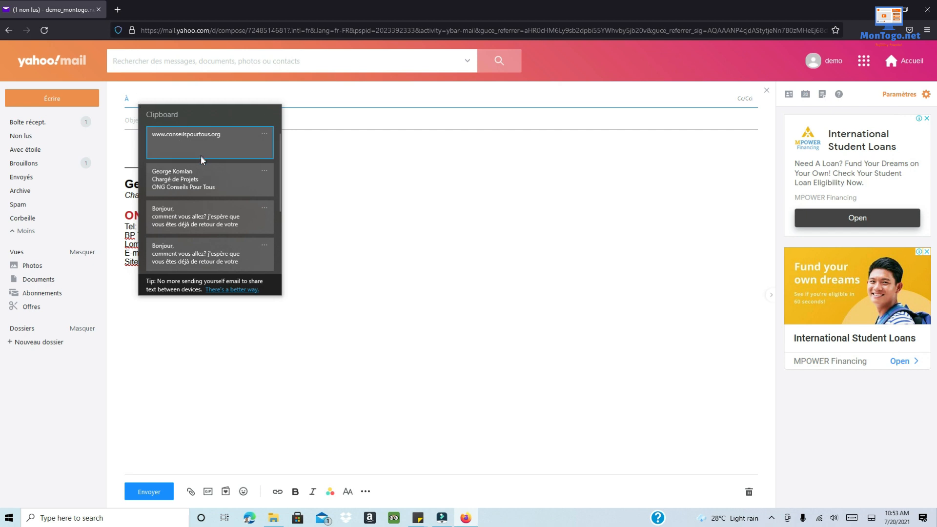
scroll(201, 161, "down", 1)
scroll(201, 161, "down", 5)
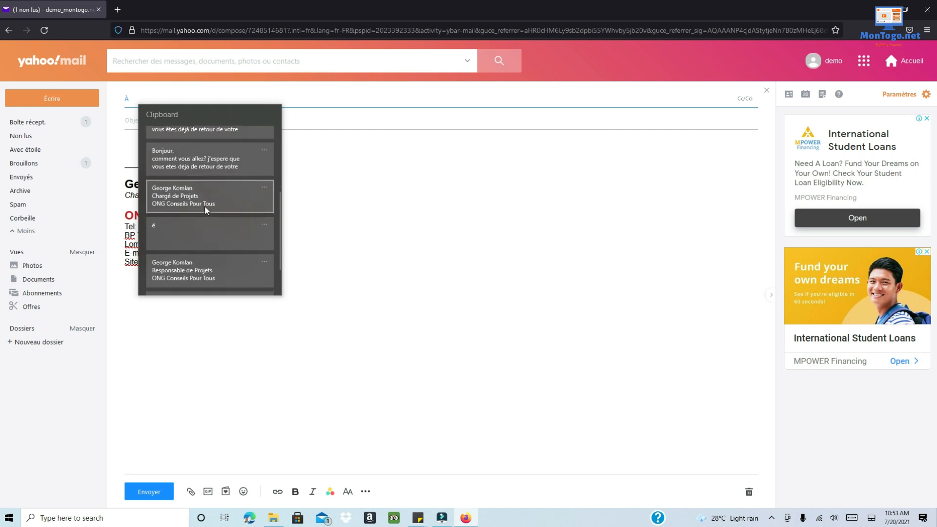
scroll(205, 225, "up", 6)
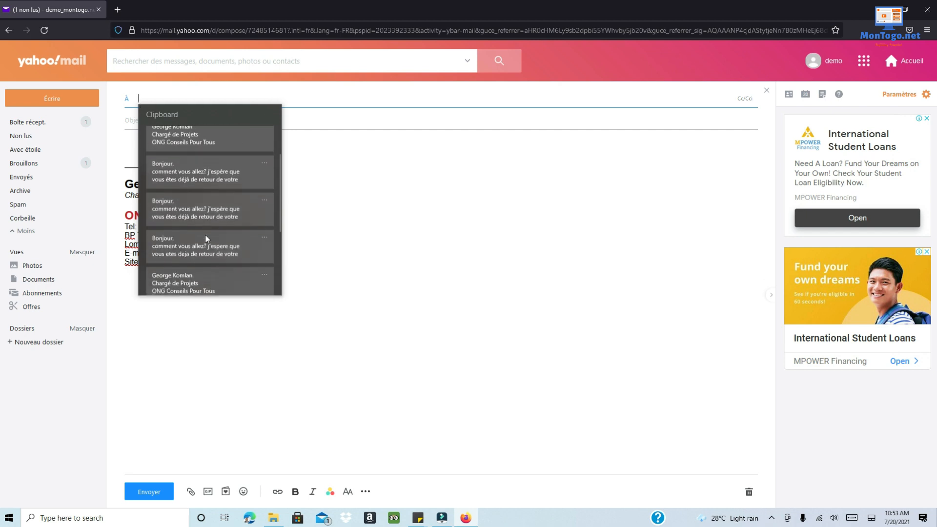
left_click(198, 88)
left_click(168, 100)
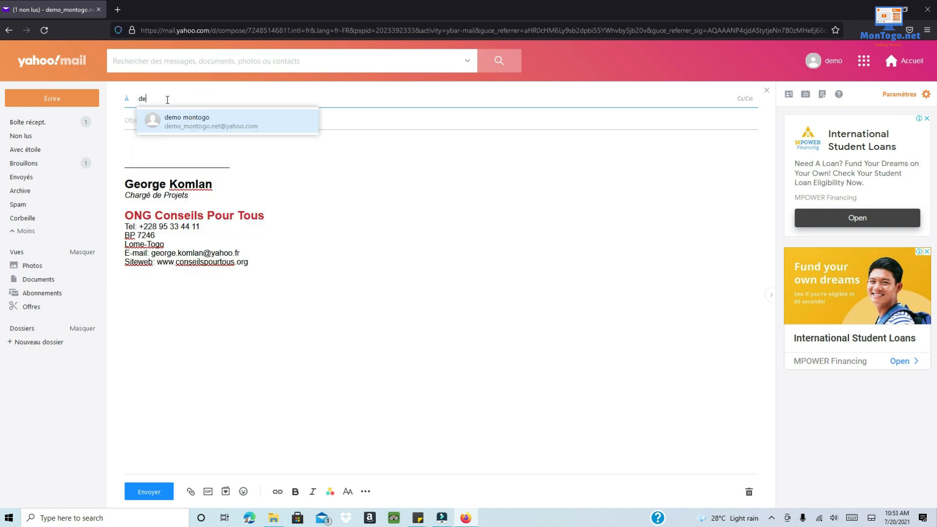
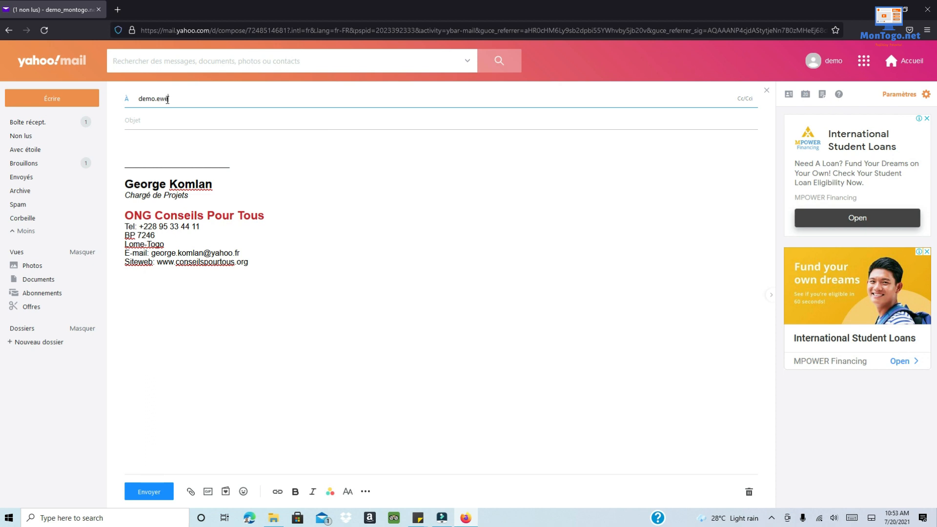
- Set the subject to 'Exemple de signature' and place the caret in the body
left_click(157, 120)
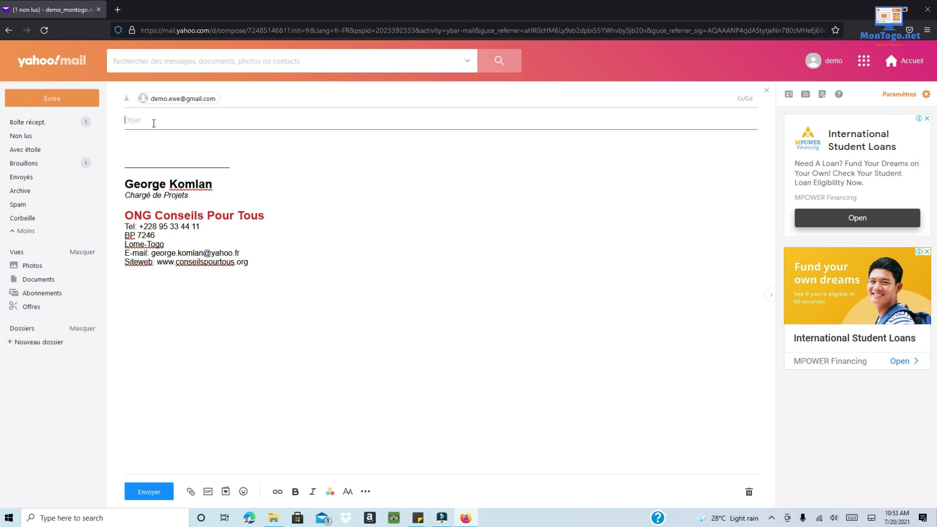
type("Exemple de signature")
left_click(149, 148)
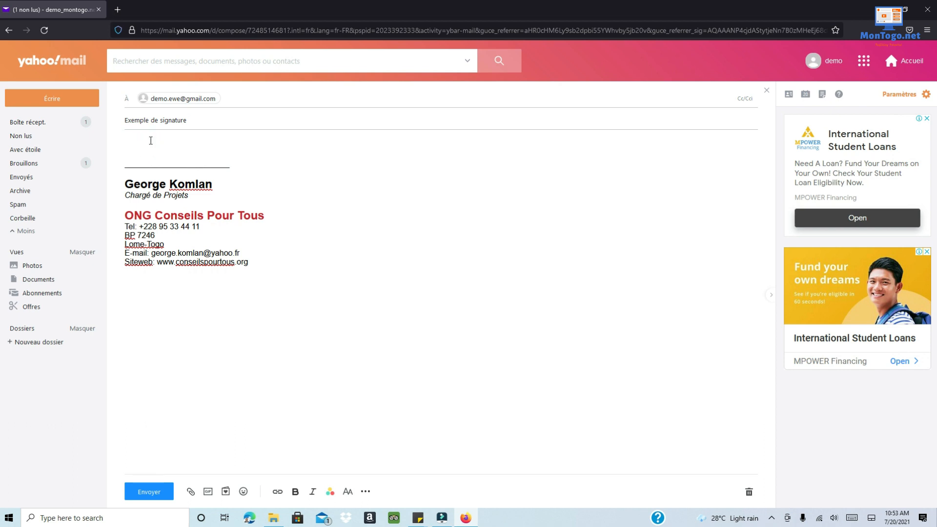
- Paste the Bonjour greeting from clipboard history, add two blank lines, and send the email
key("super+v")
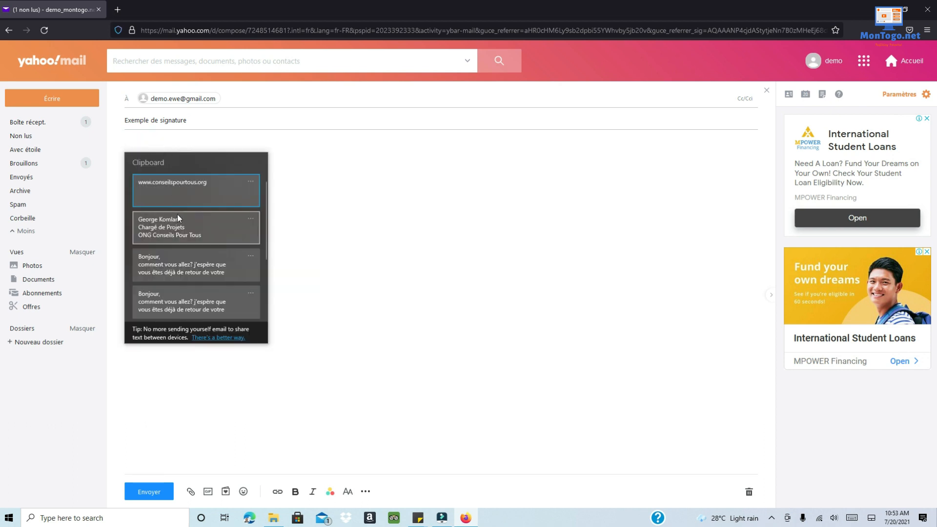
left_click(196, 266)
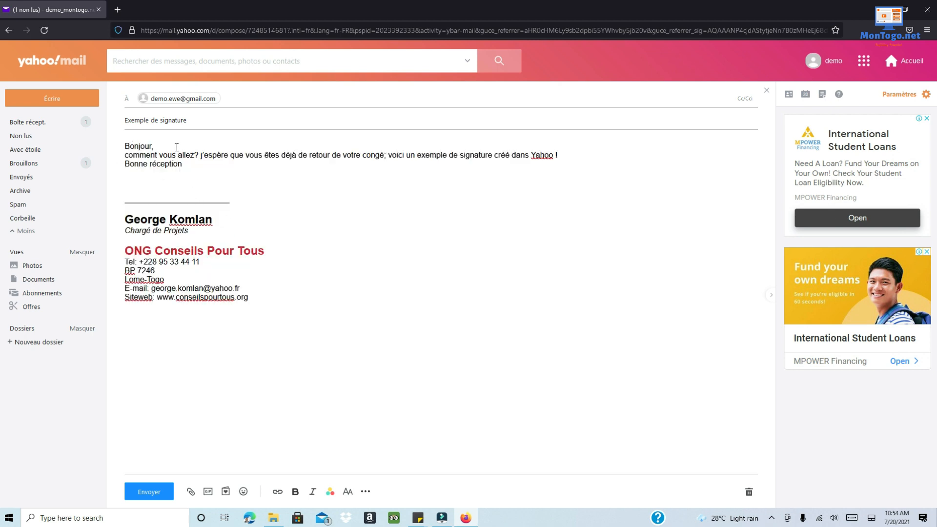
left_click(165, 146)
key("Return")
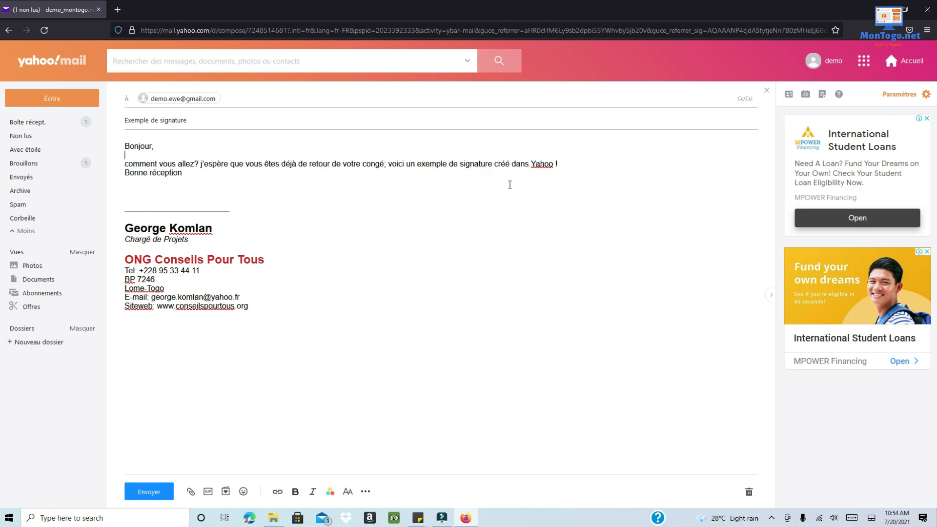
left_click(582, 165)
key("Return")
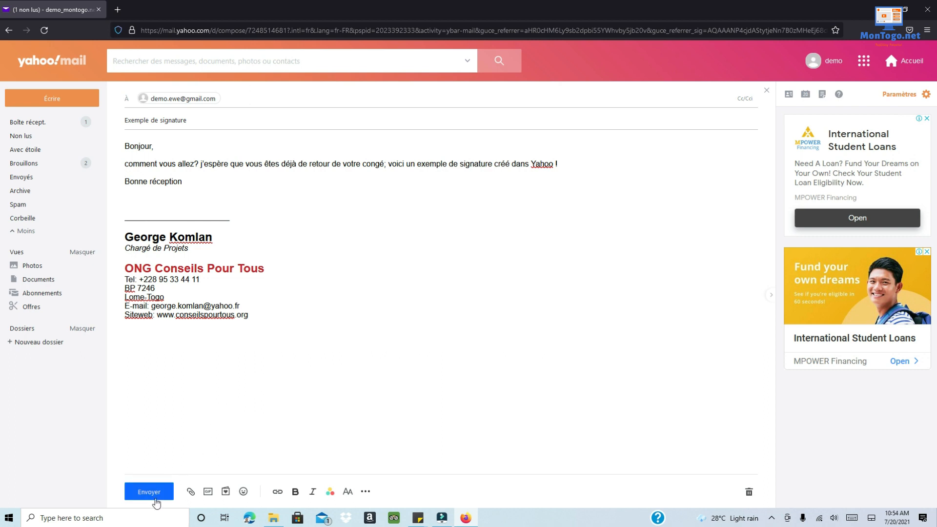
left_click(155, 496)
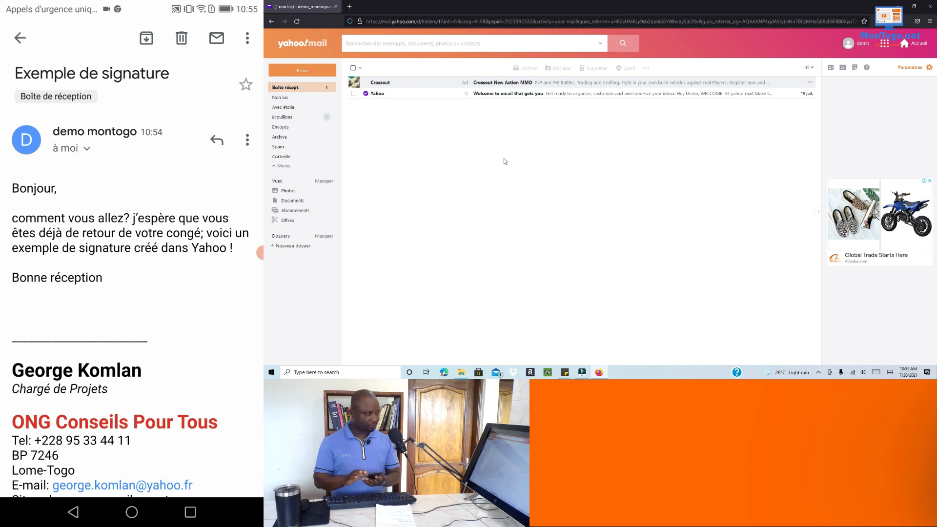
- Compose another new message to confirm the formatted signature appears automatically
left_click(302, 71)
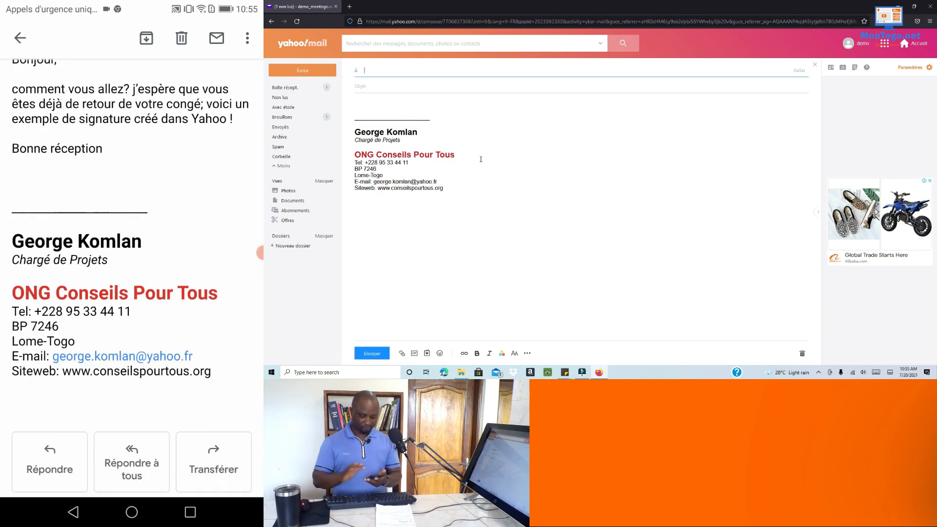